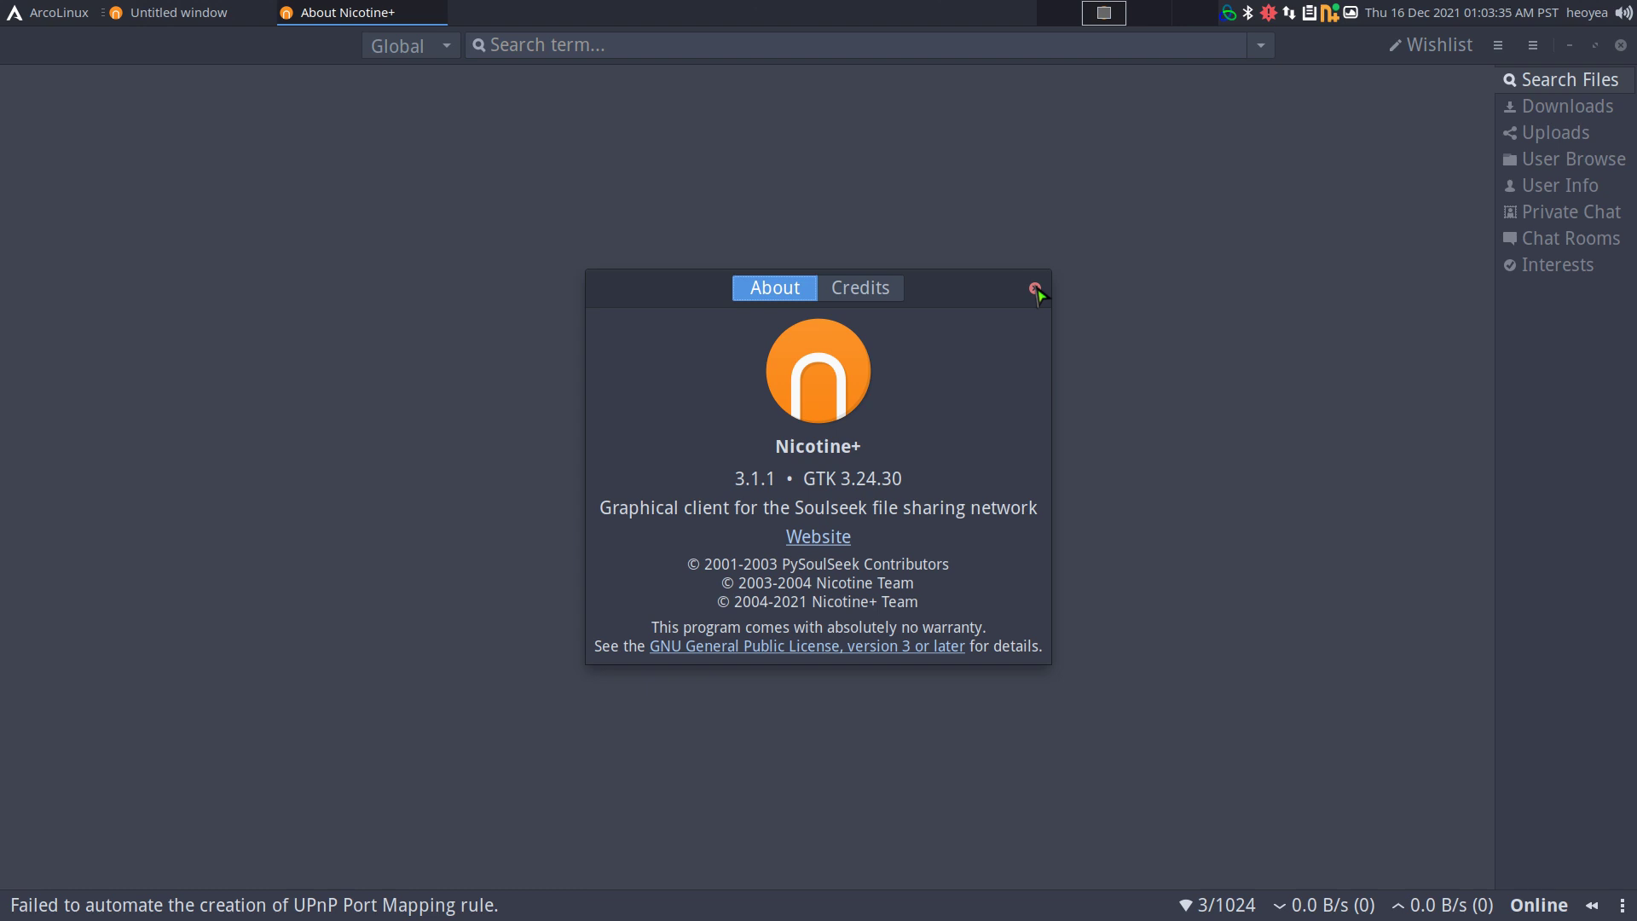
Close the About window and search the network for 'remix', giving 1256 results
click(1035, 290)
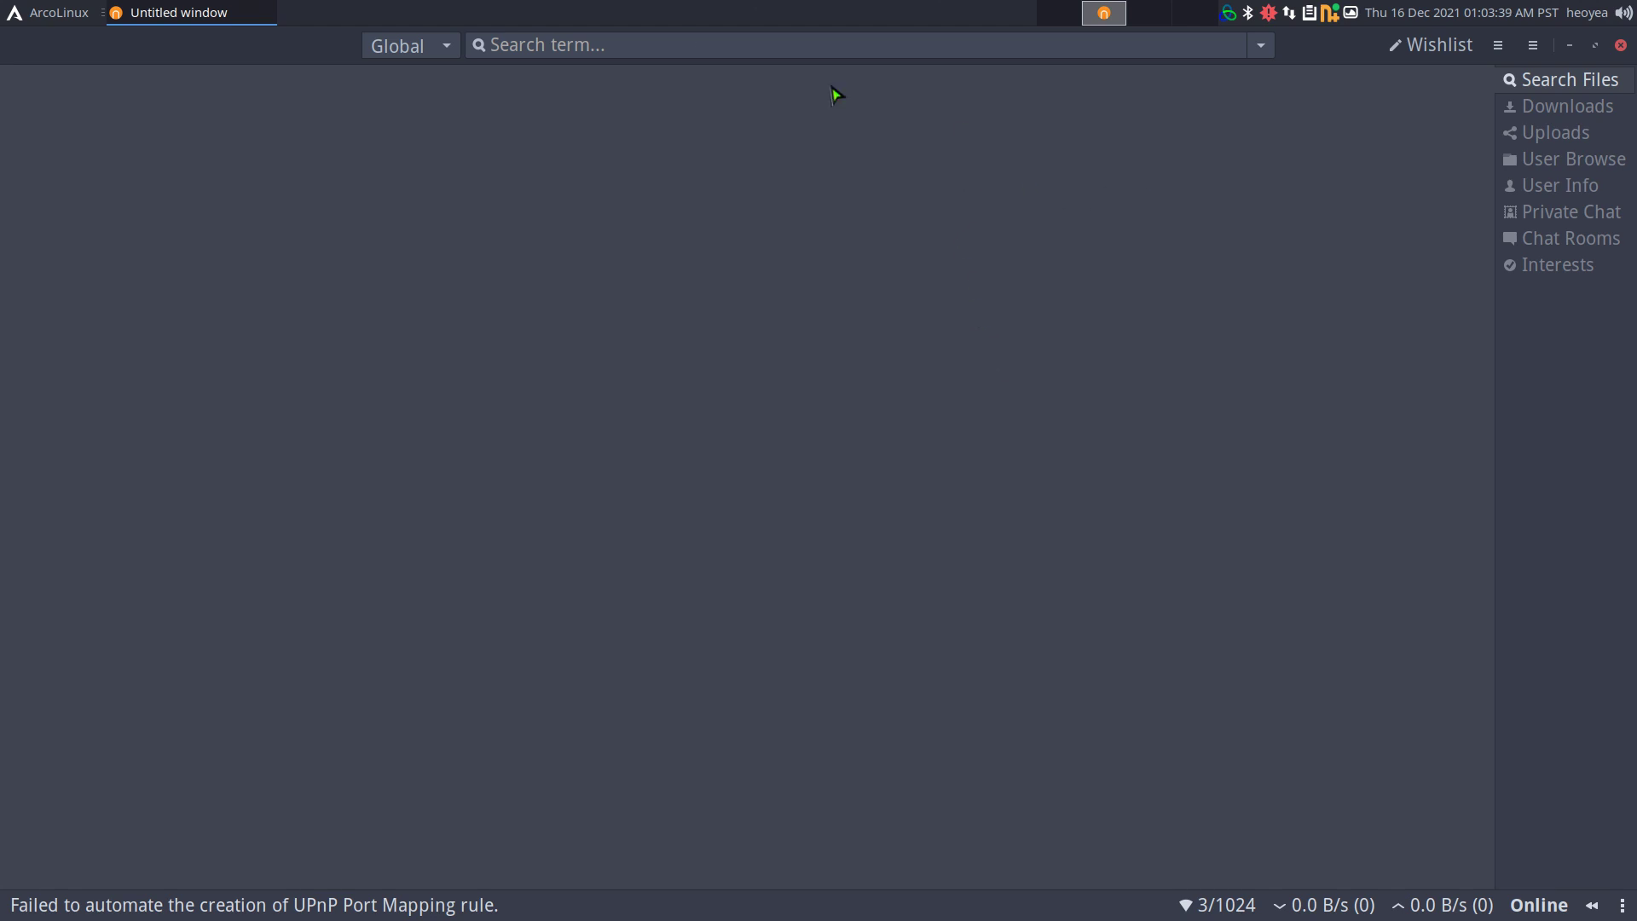
click(641, 48)
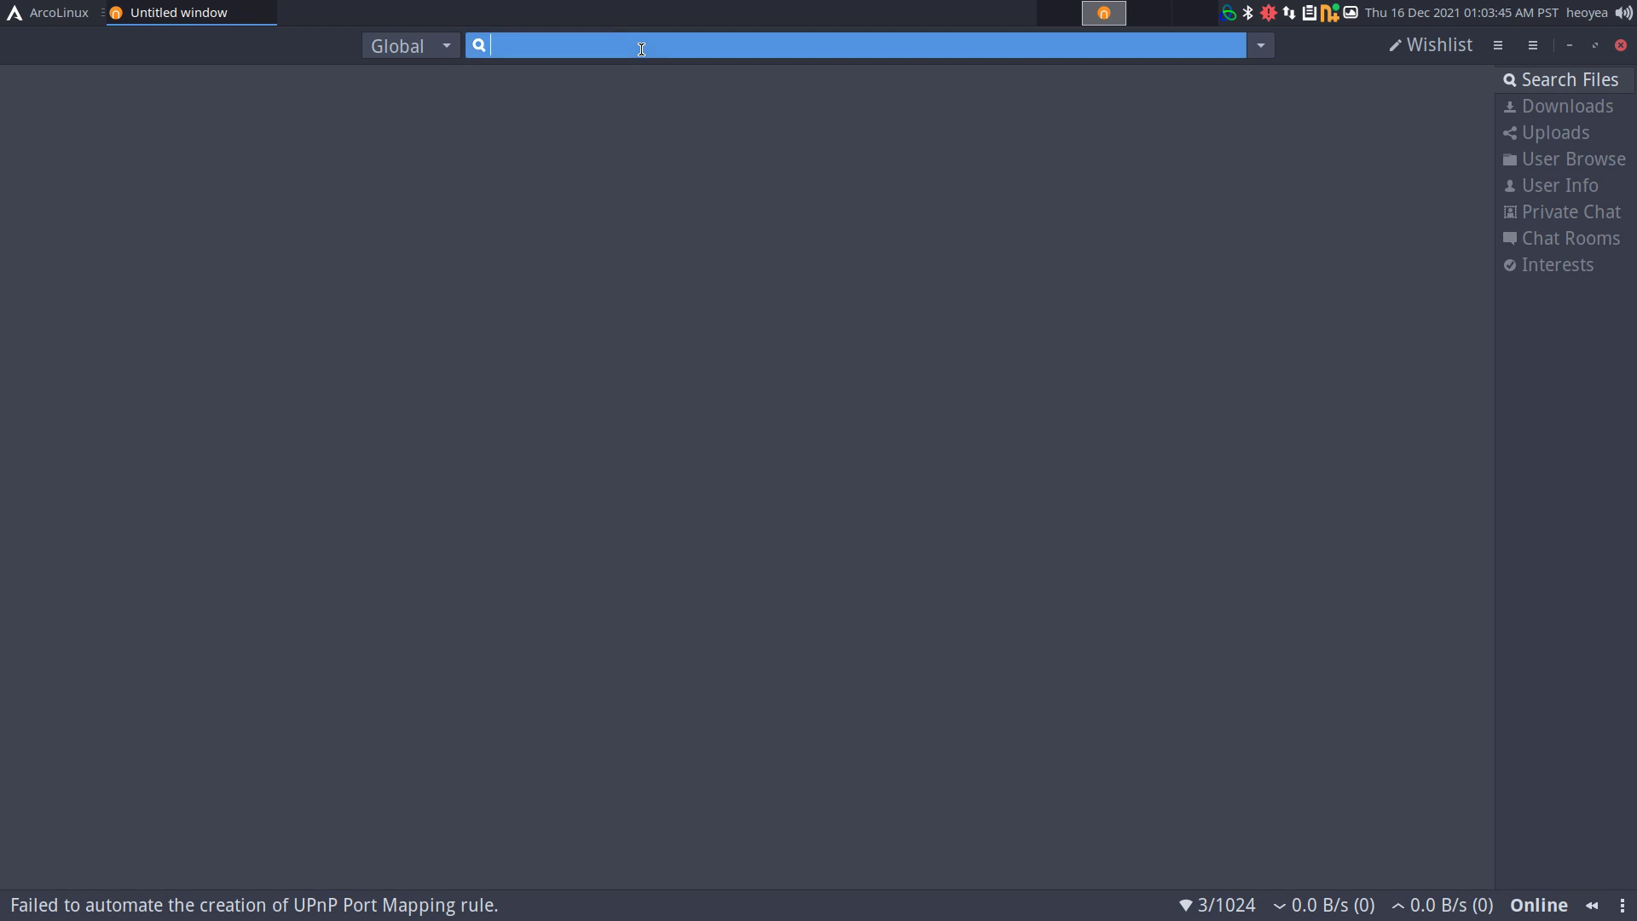
text(remix)
key(Return)
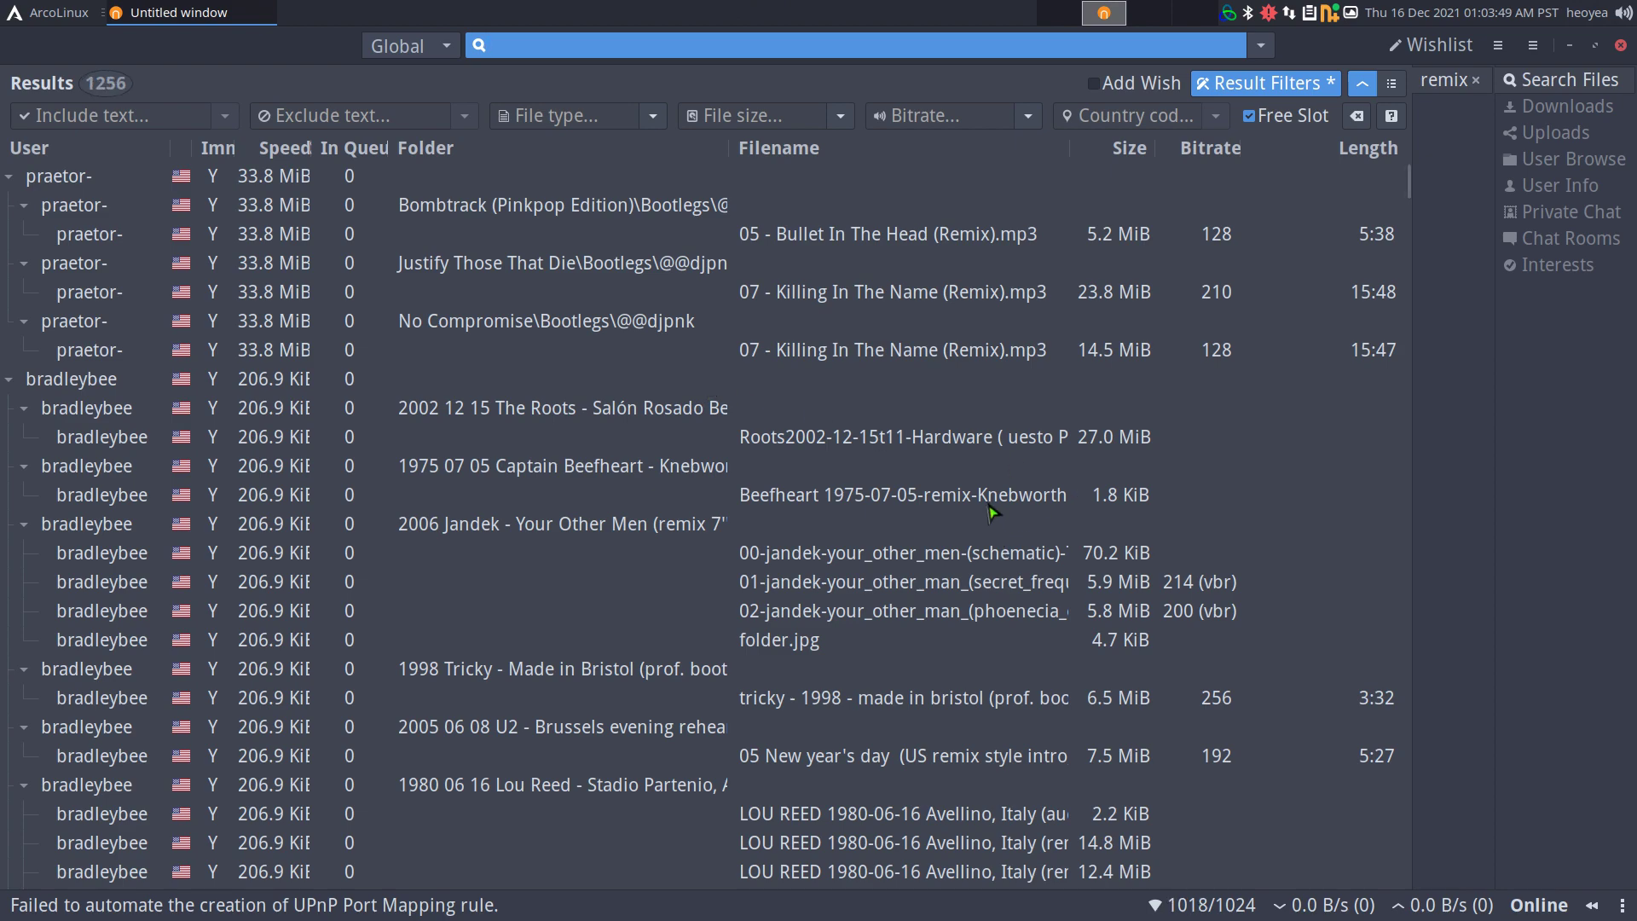
scroll(1048, 465, down, 15)
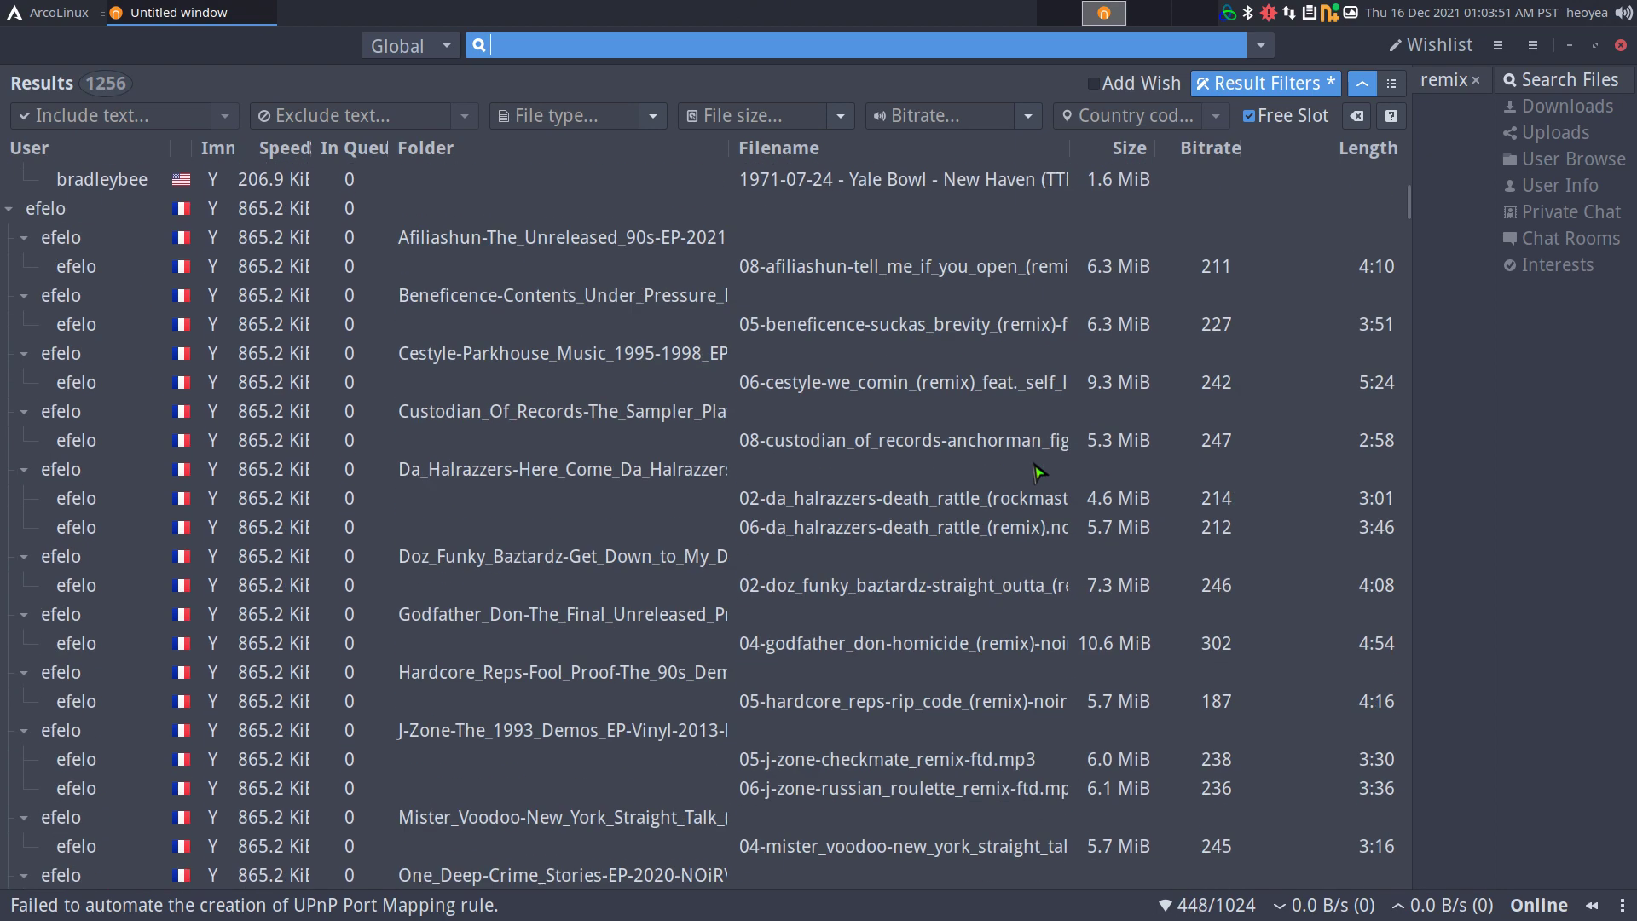
scroll(1039, 472, up, 15)
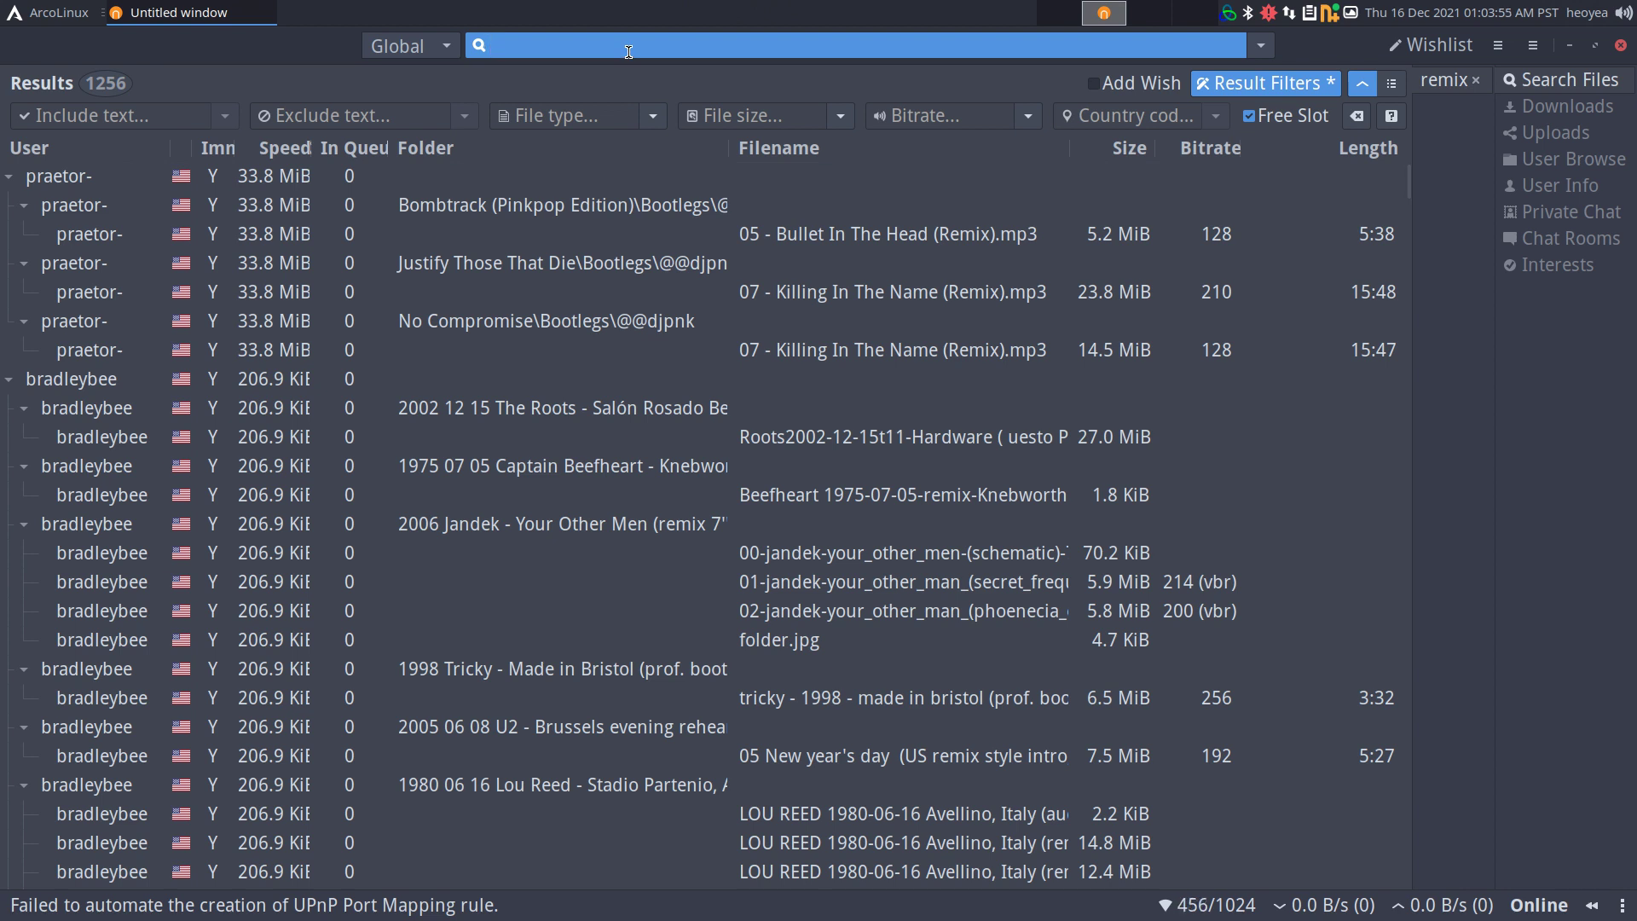
Search for 'ubuntu iso' from the autocomplete list, then hide and re-show the result filters
text(ubuntu iso)
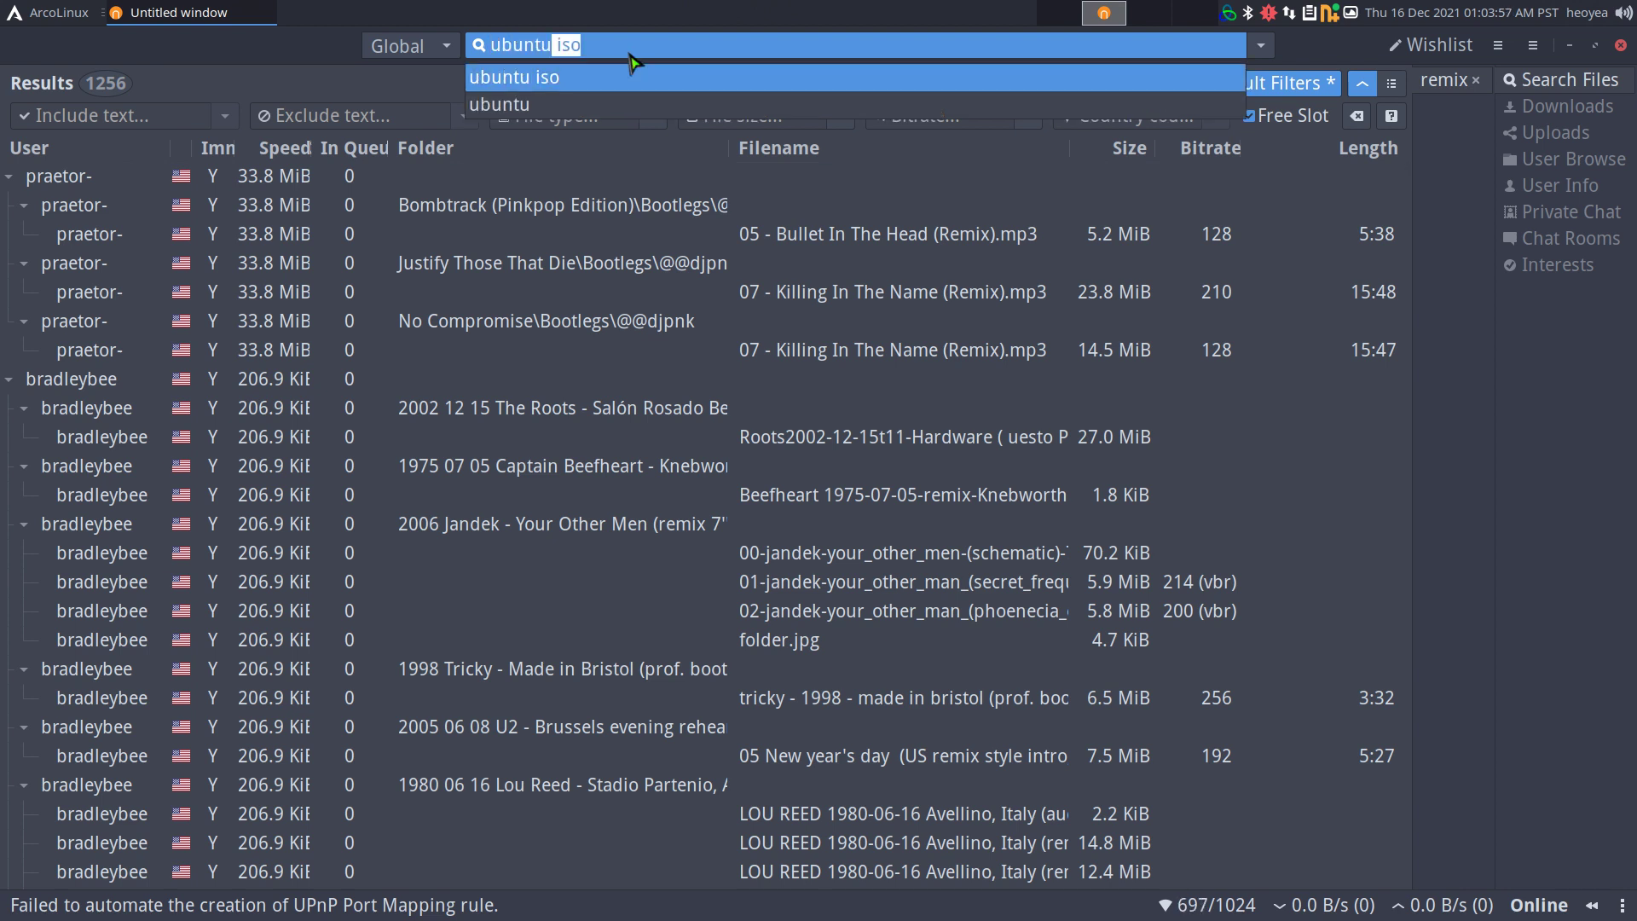
click(597, 78)
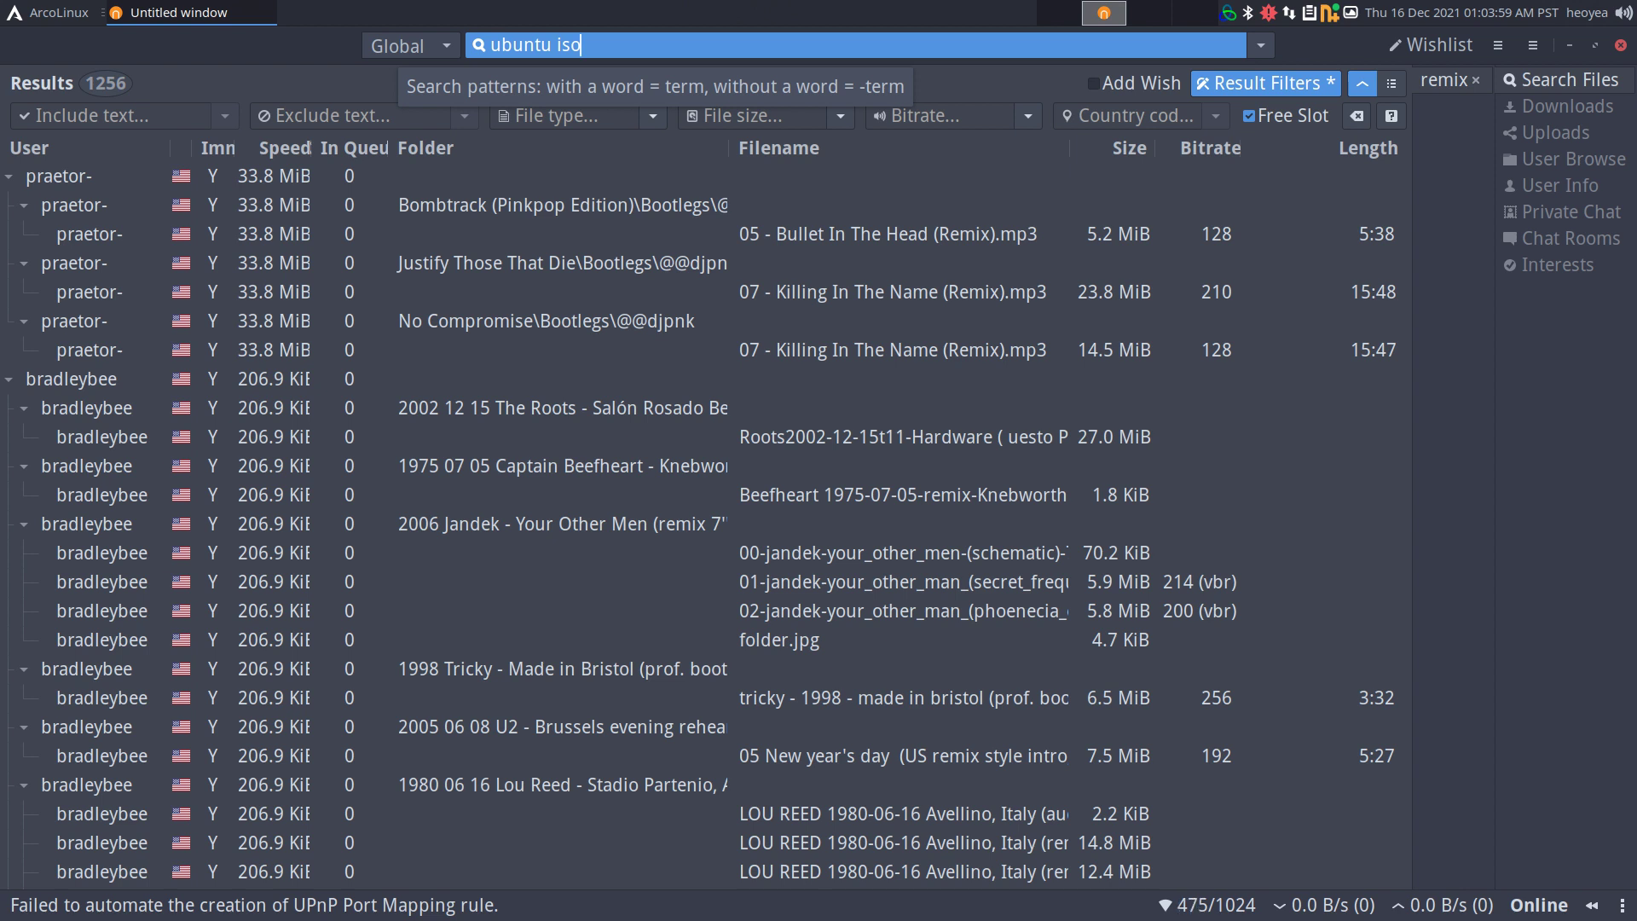
key(Return)
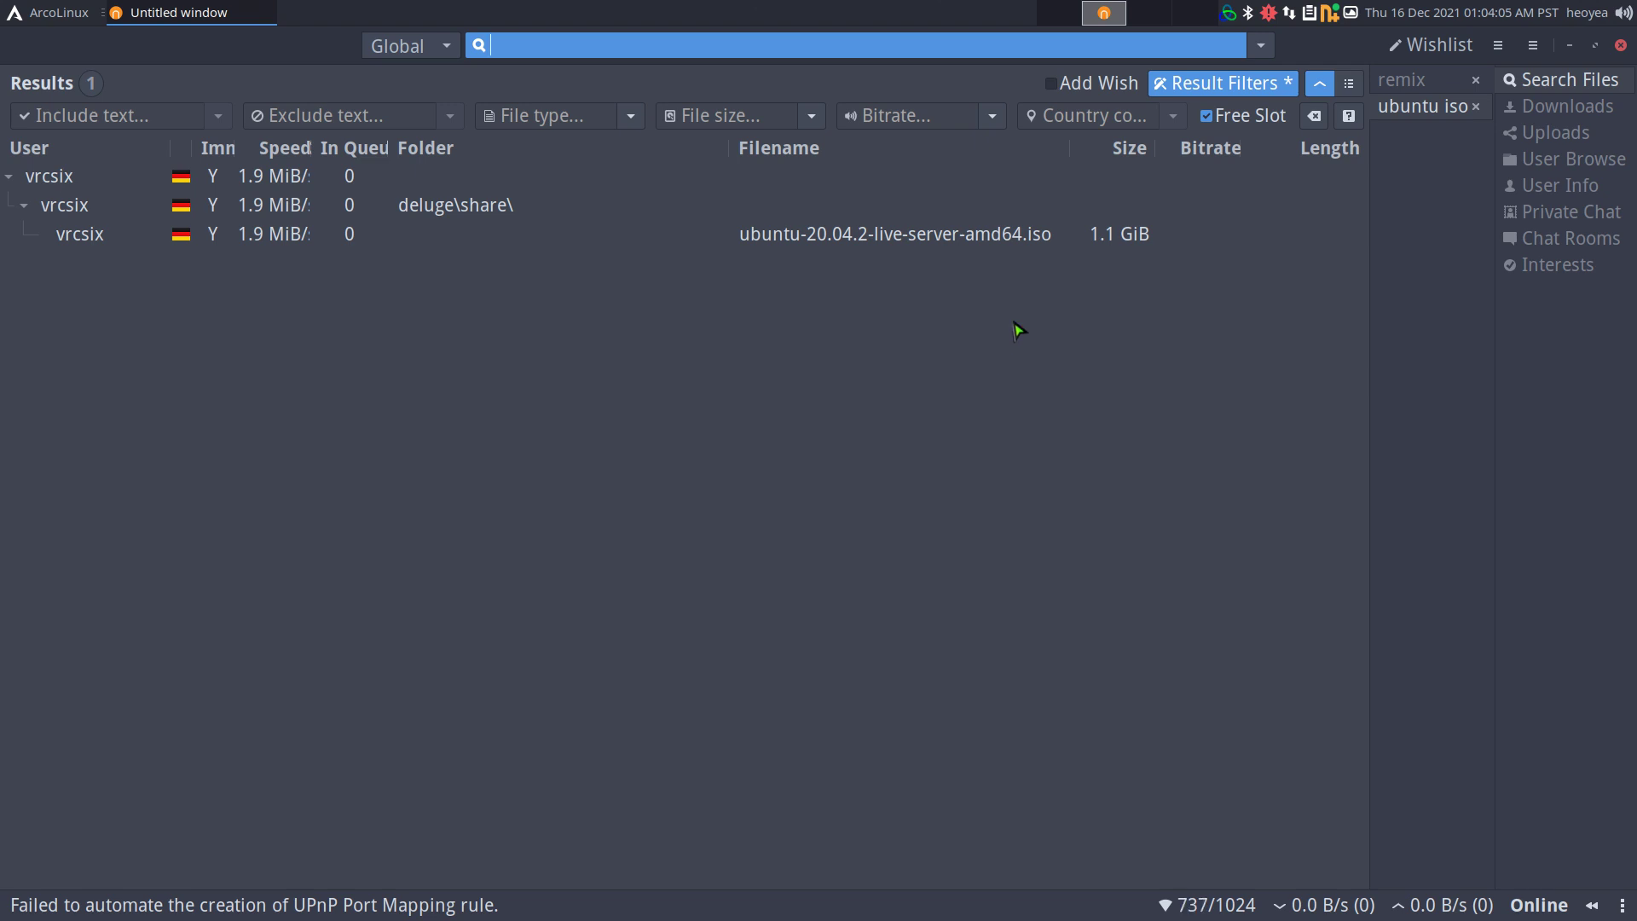
click(1202, 89)
click(1202, 90)
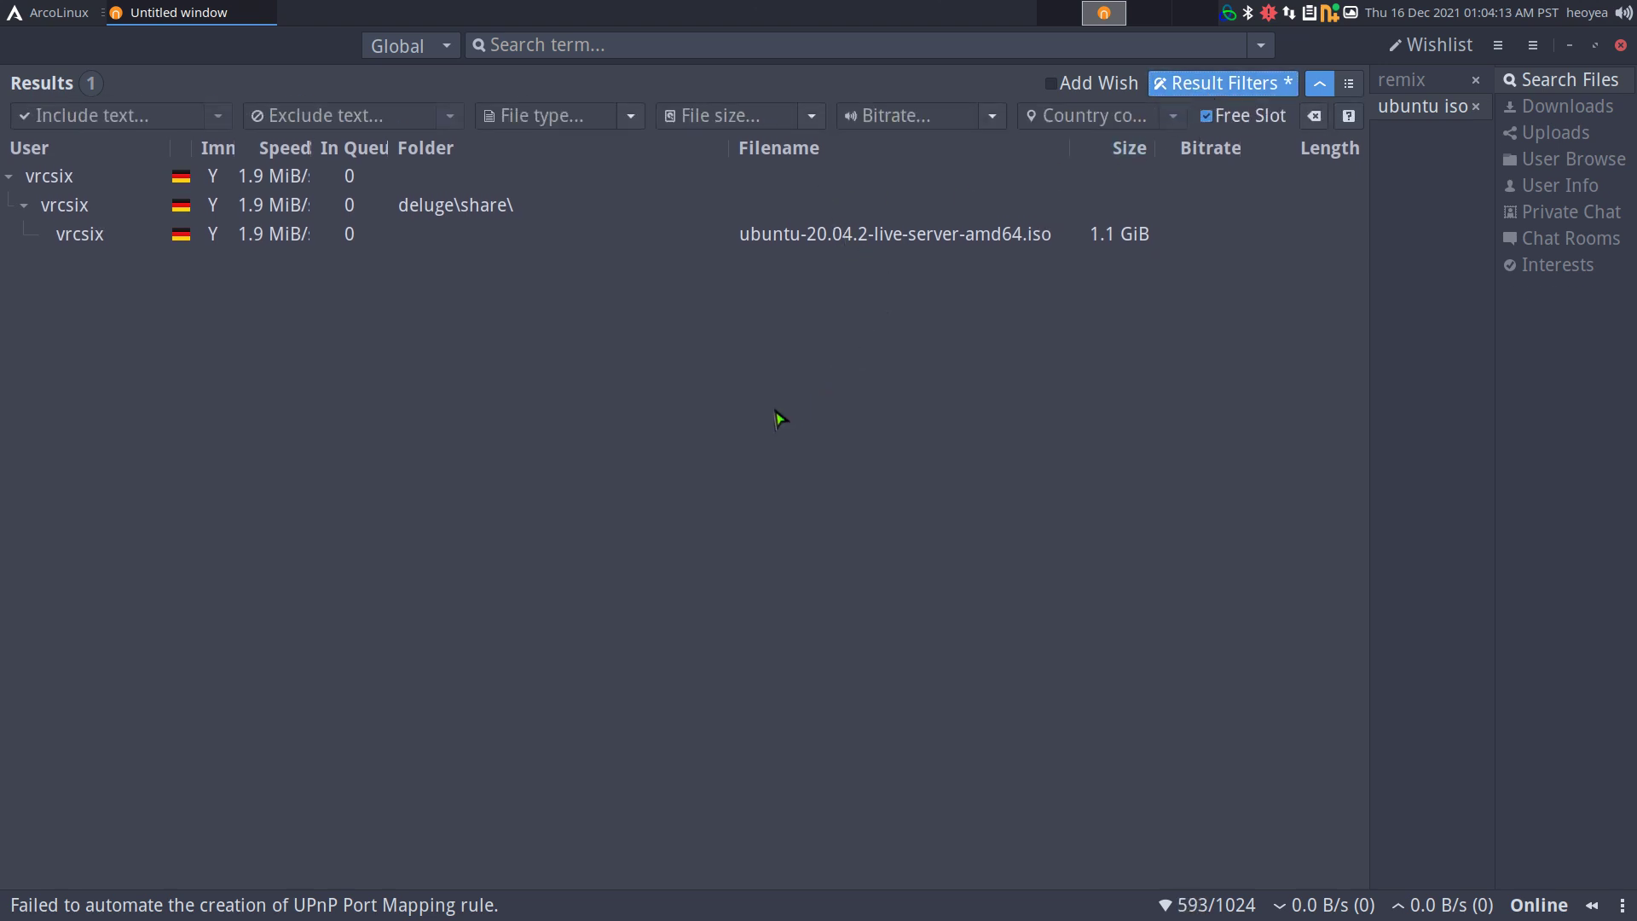
Start typing 'linux i' as a new search, abandon it, and open the Bitrate filter list
click(676, 47)
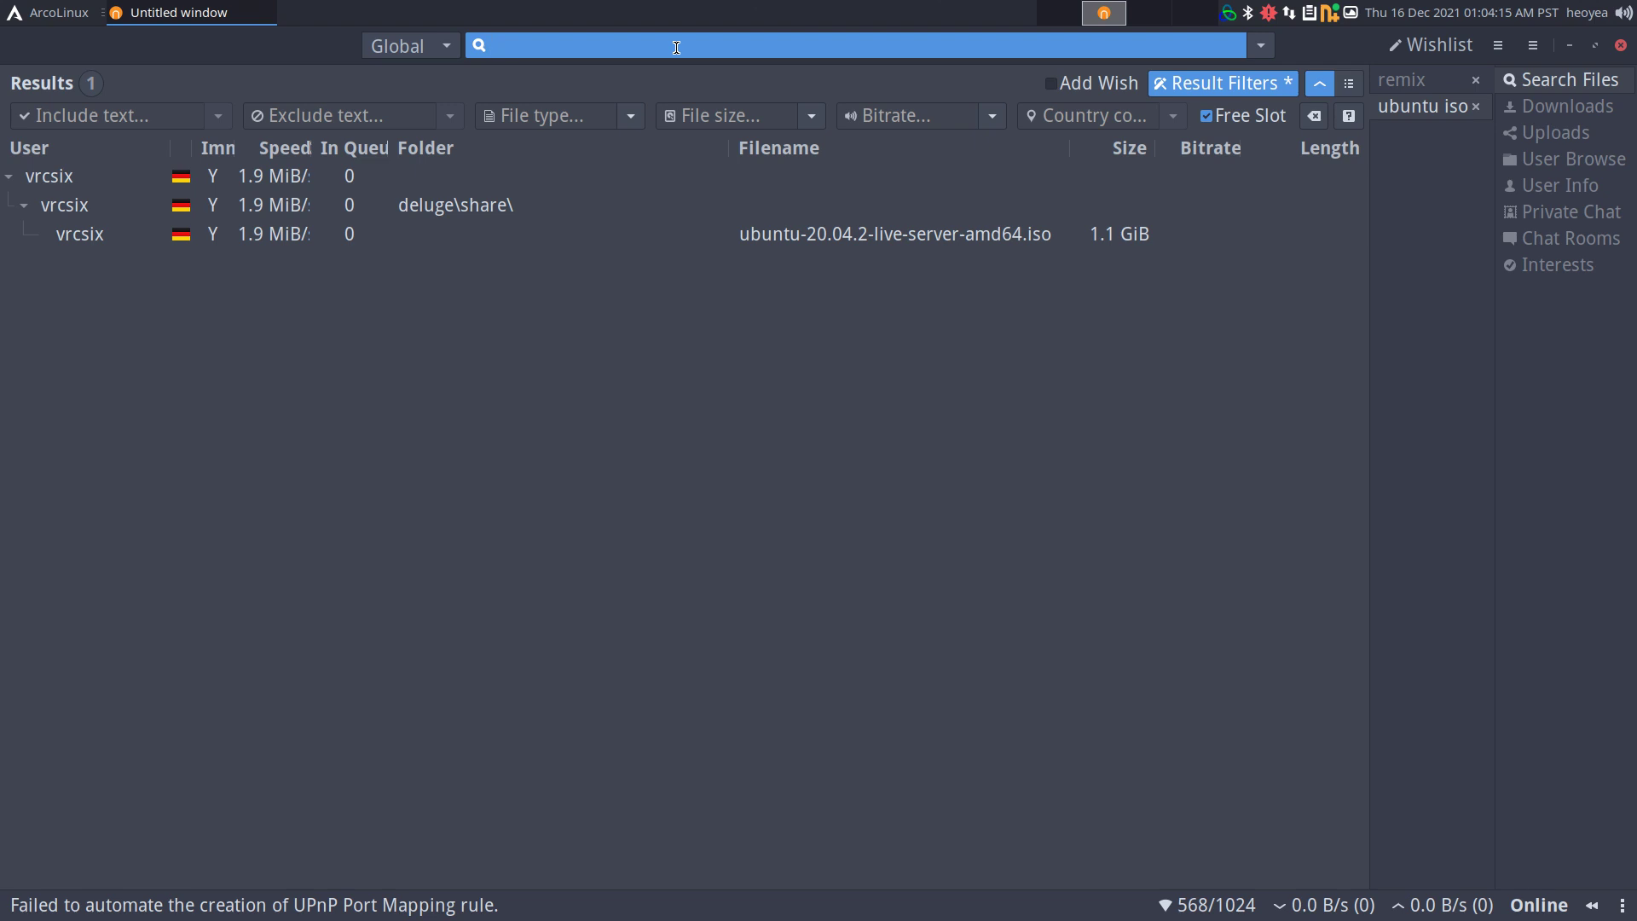
text(linux i)
key(BackSpace)
key(BackSpace)
key(BackSpace)
key(BackSpace)
key(BackSpace)
key(BackSpace)
key(BackSpace)
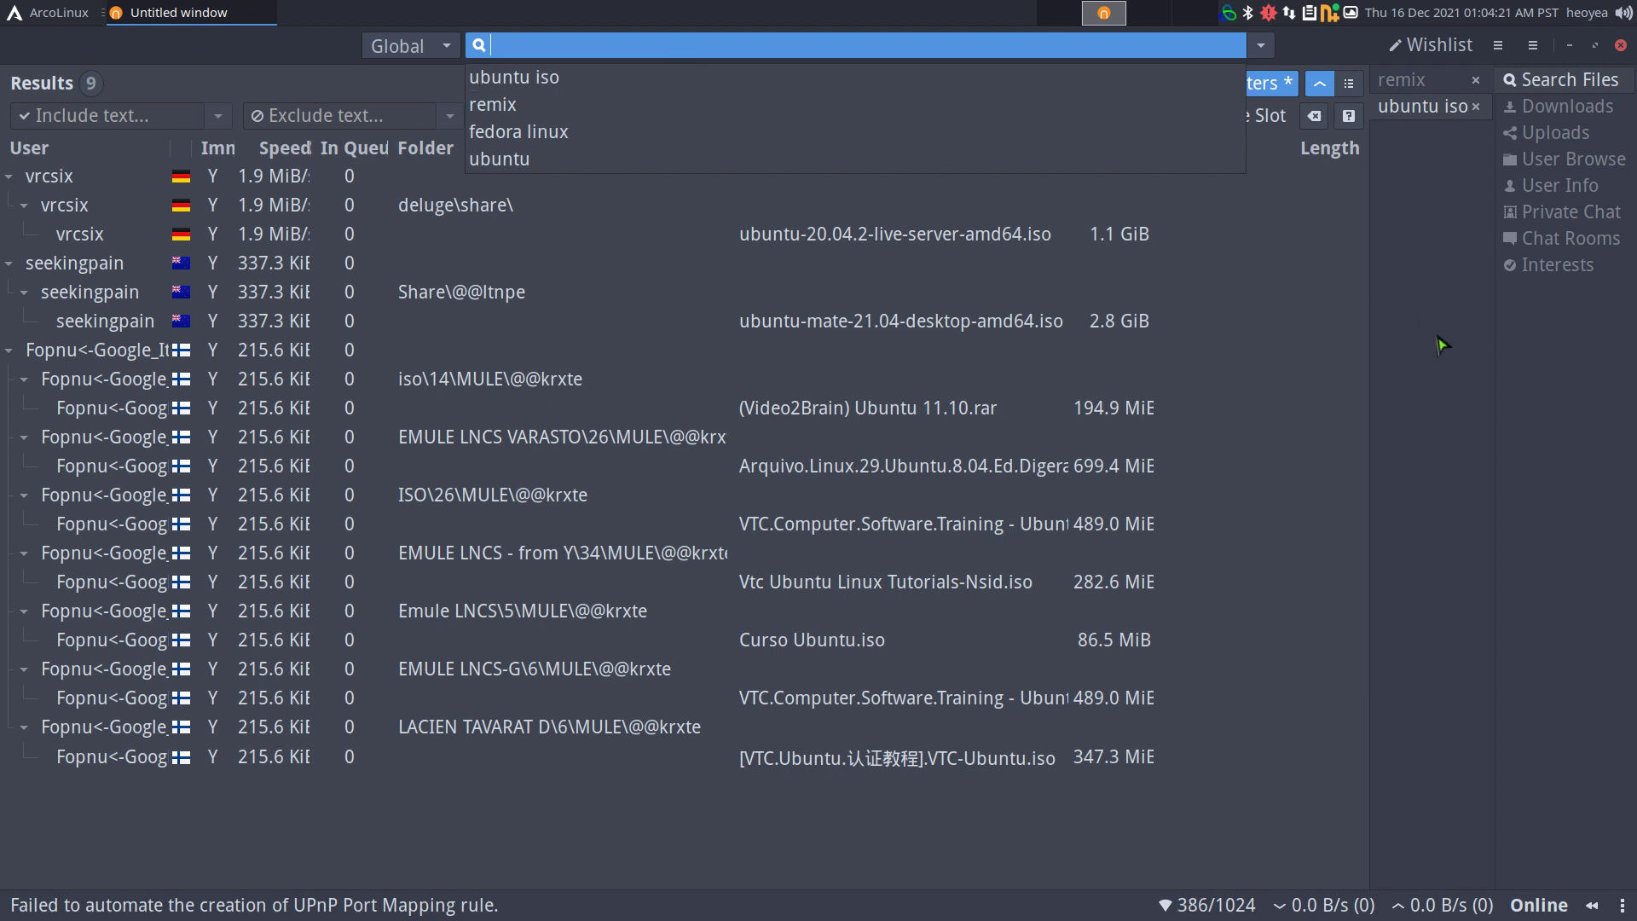
key(Escape)
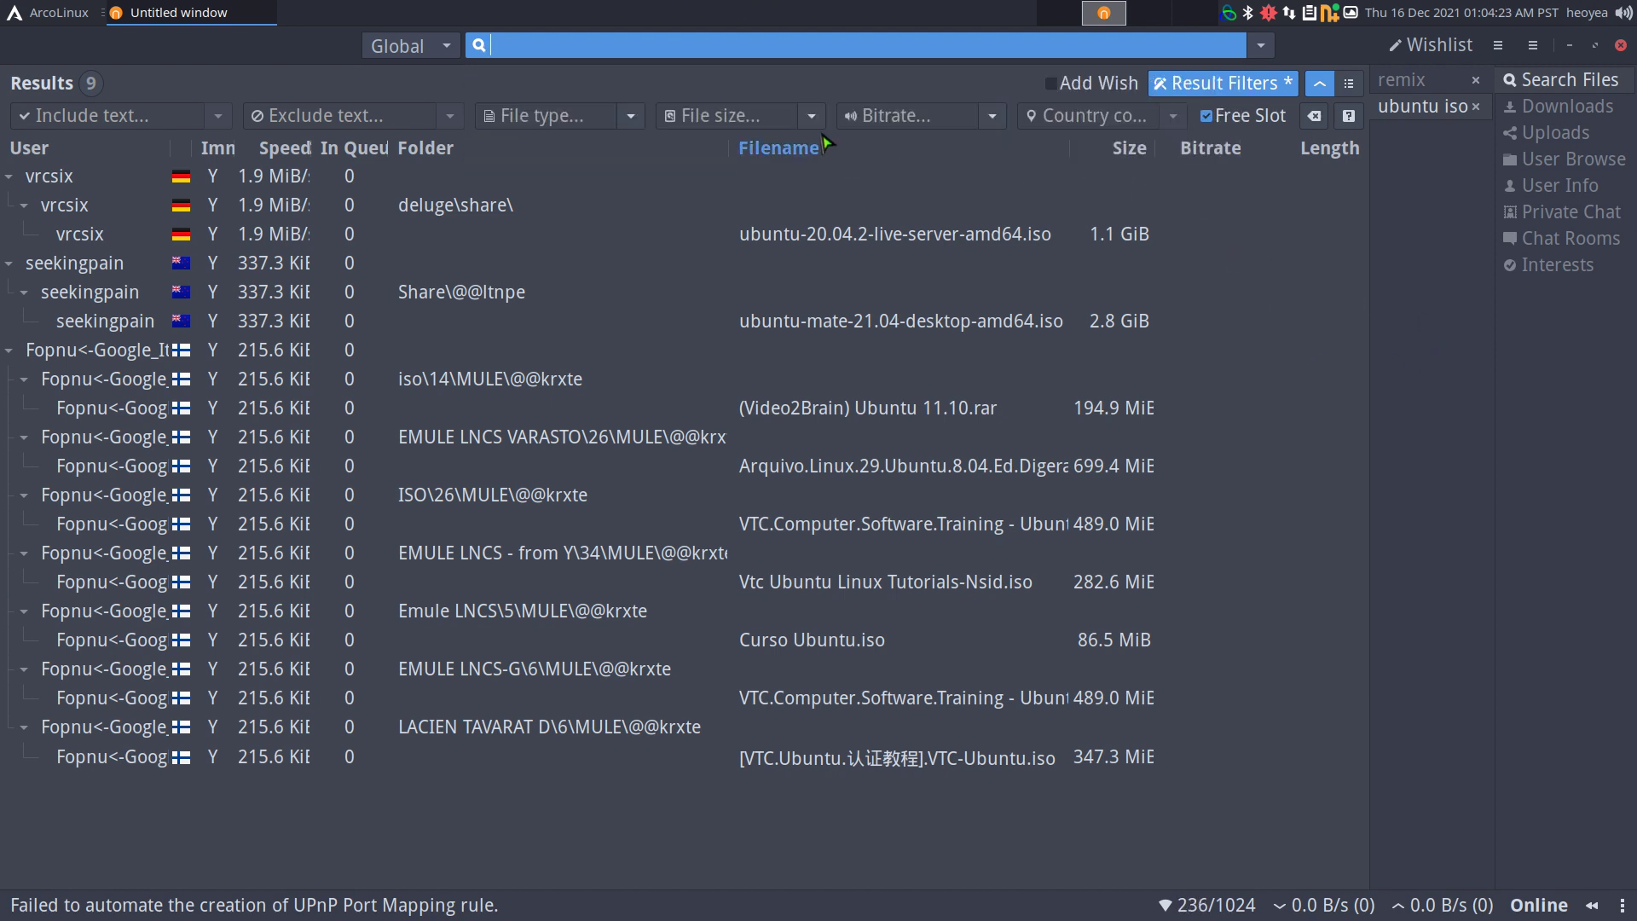
click(994, 123)
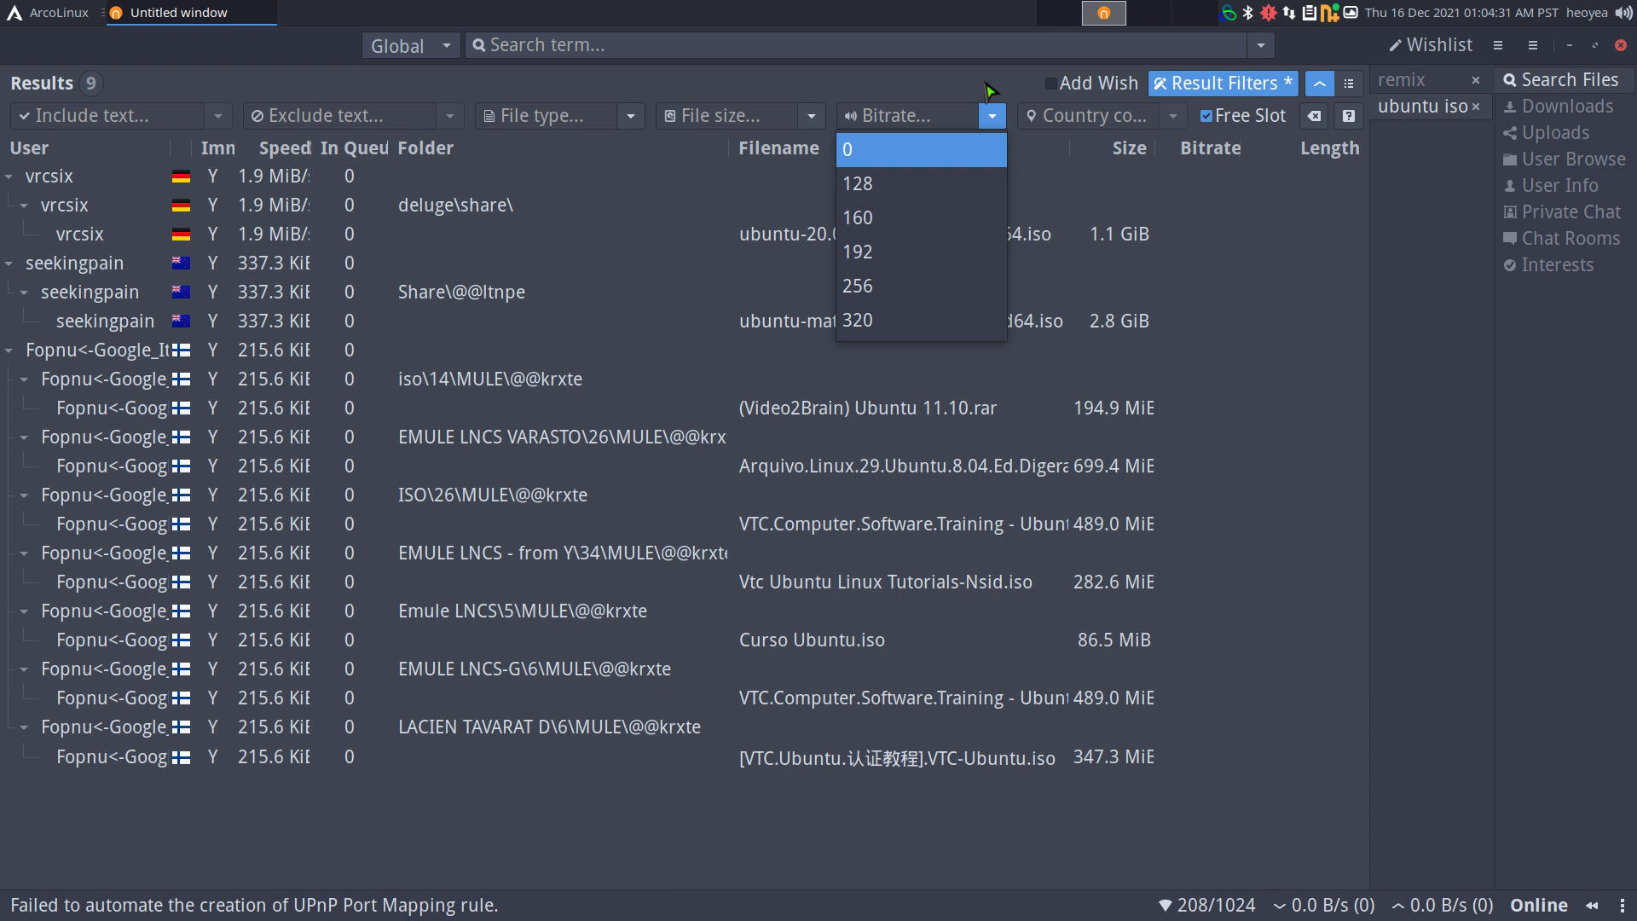
Close the Bitrate list and set the File size filter to >100MiB
click(989, 89)
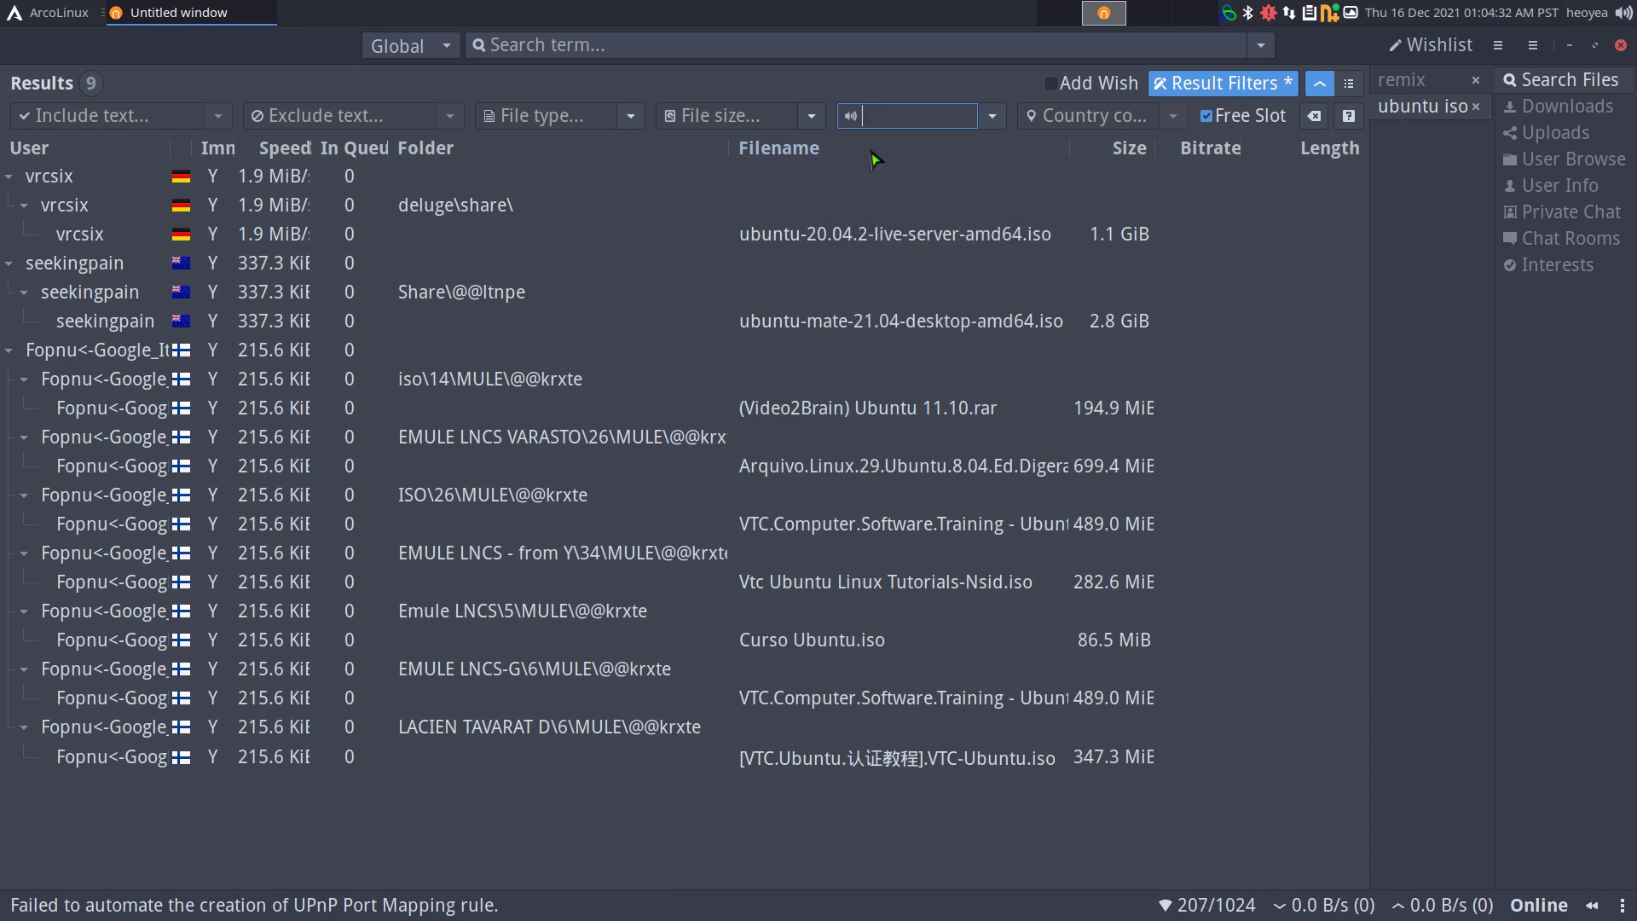
click(812, 120)
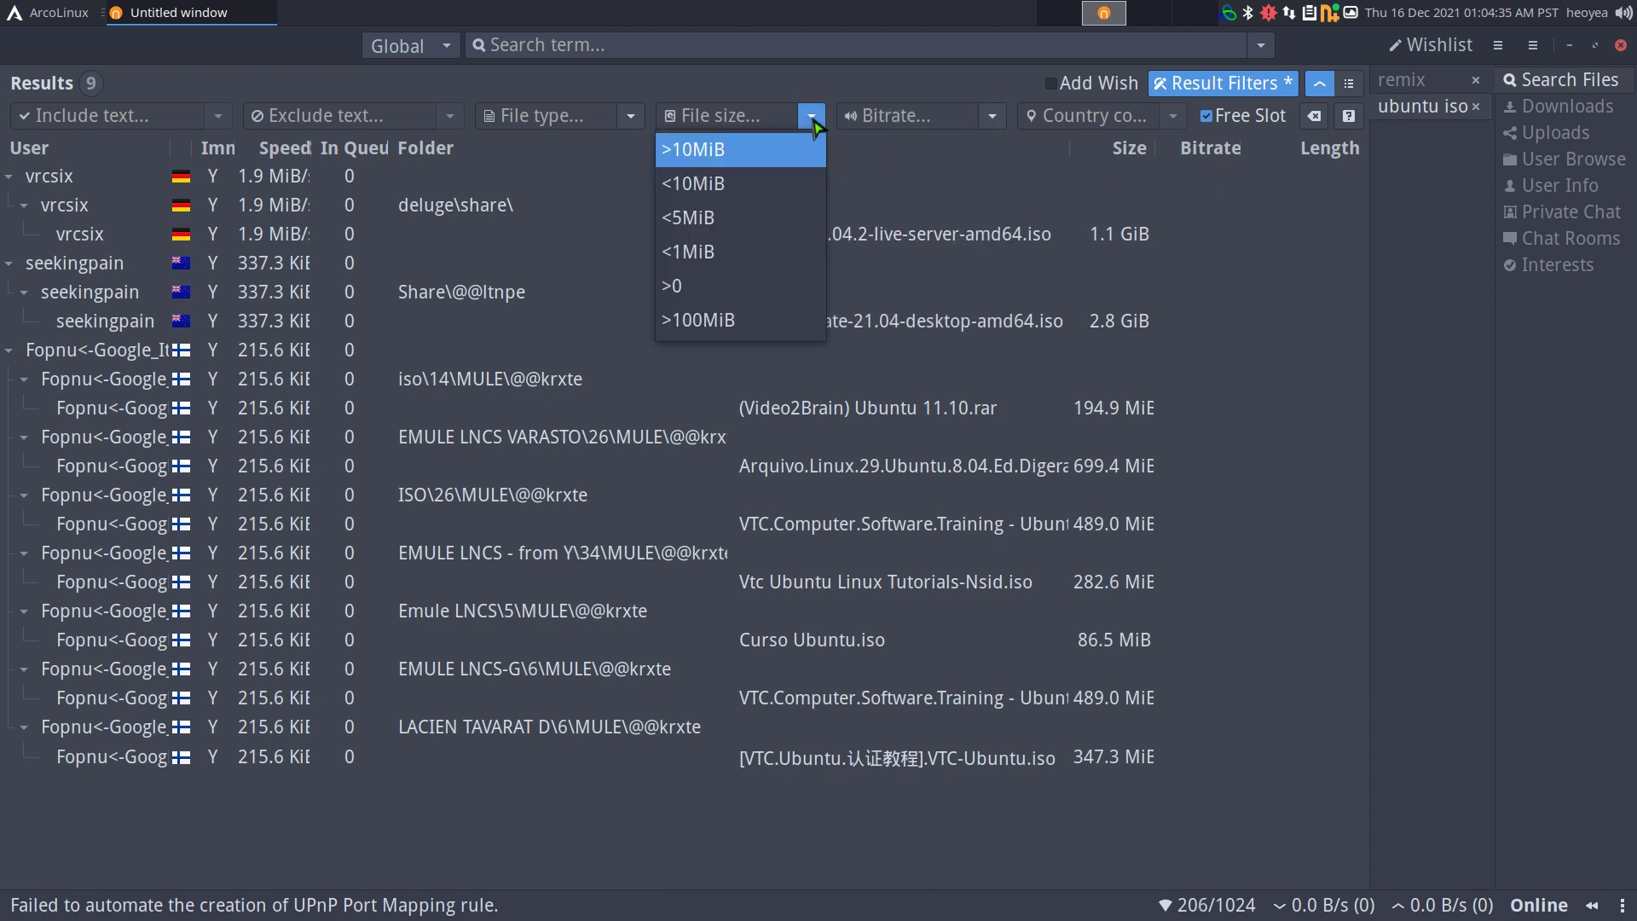
click(717, 322)
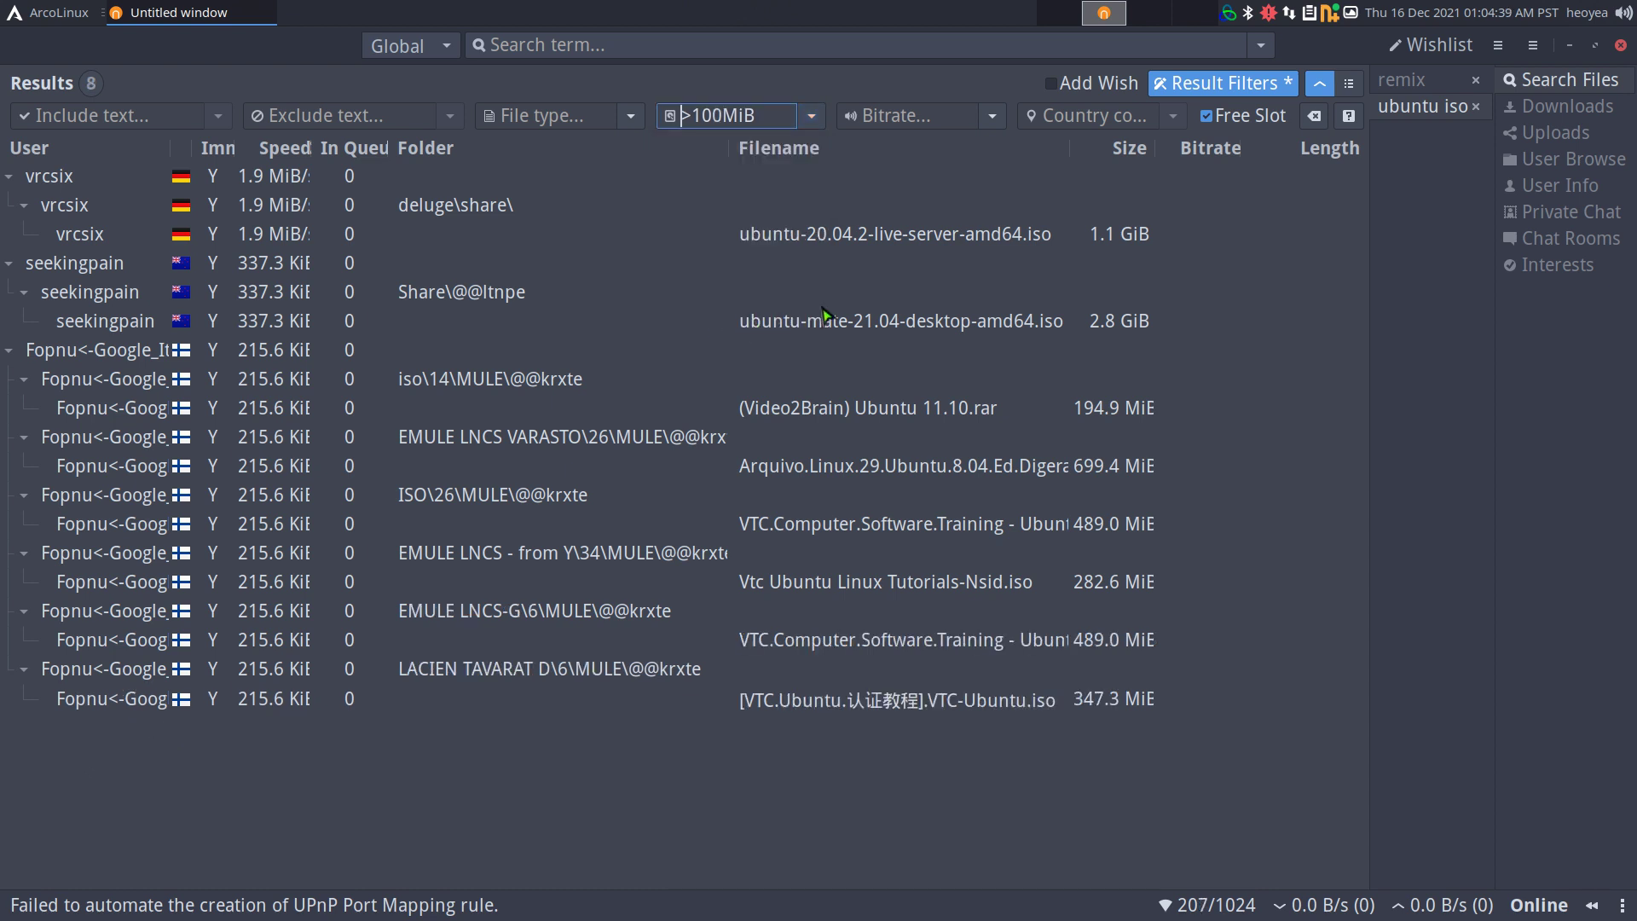
Start downloading ubuntu-mate-21.04-desktop-amd64.iso from the filtered results
click(1260, 412)
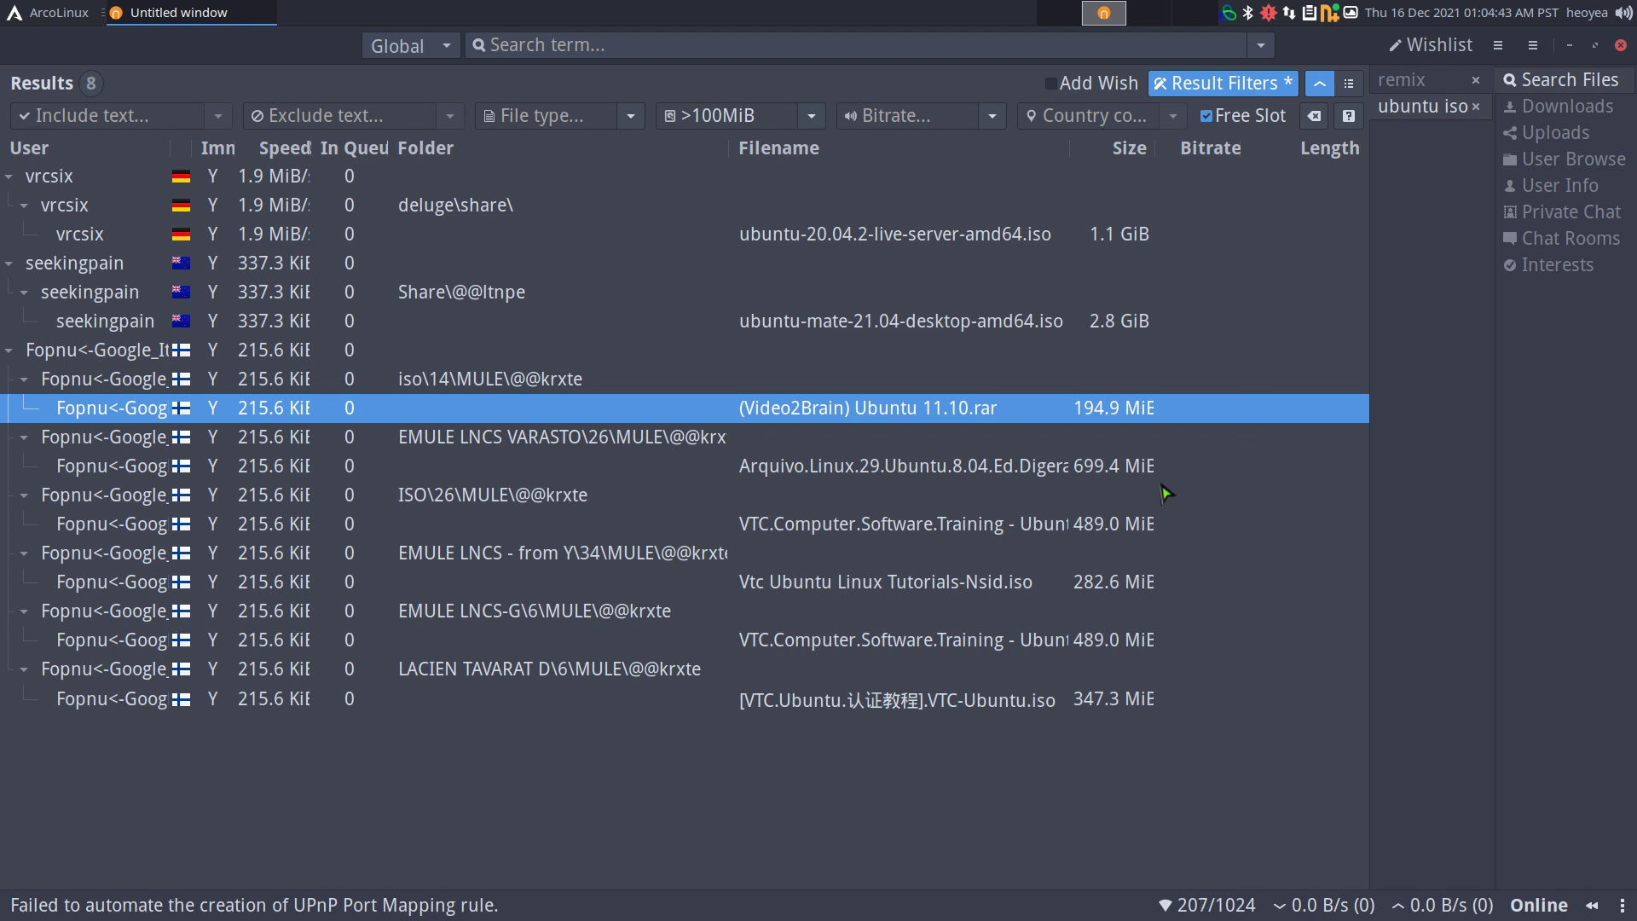
click(876, 335)
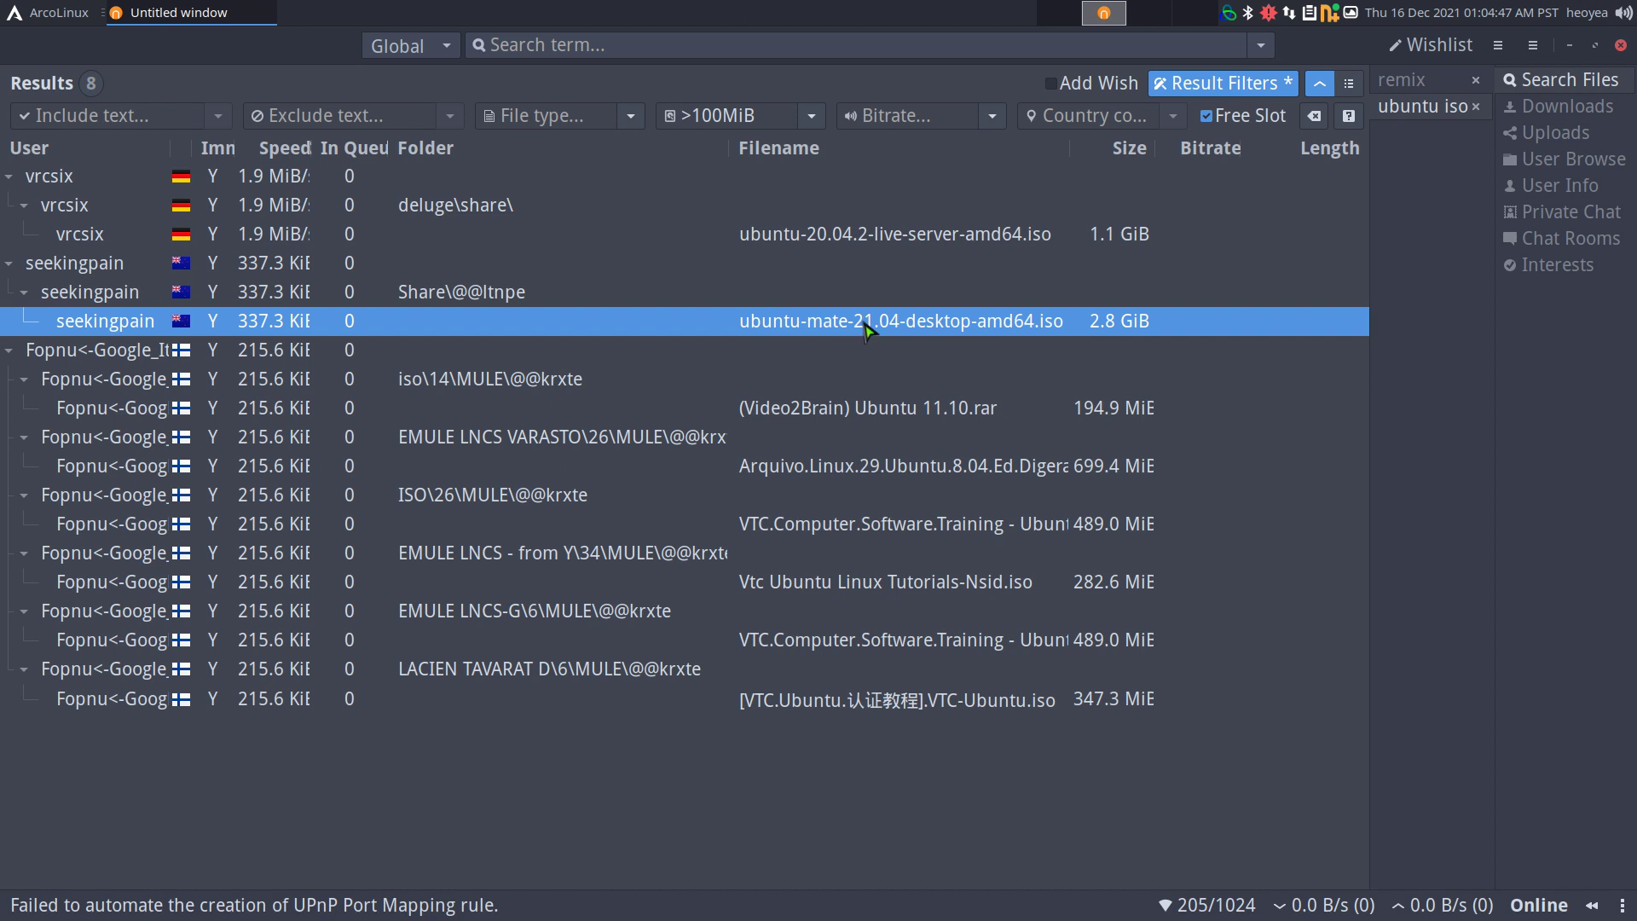
ctrl+click(865, 329)
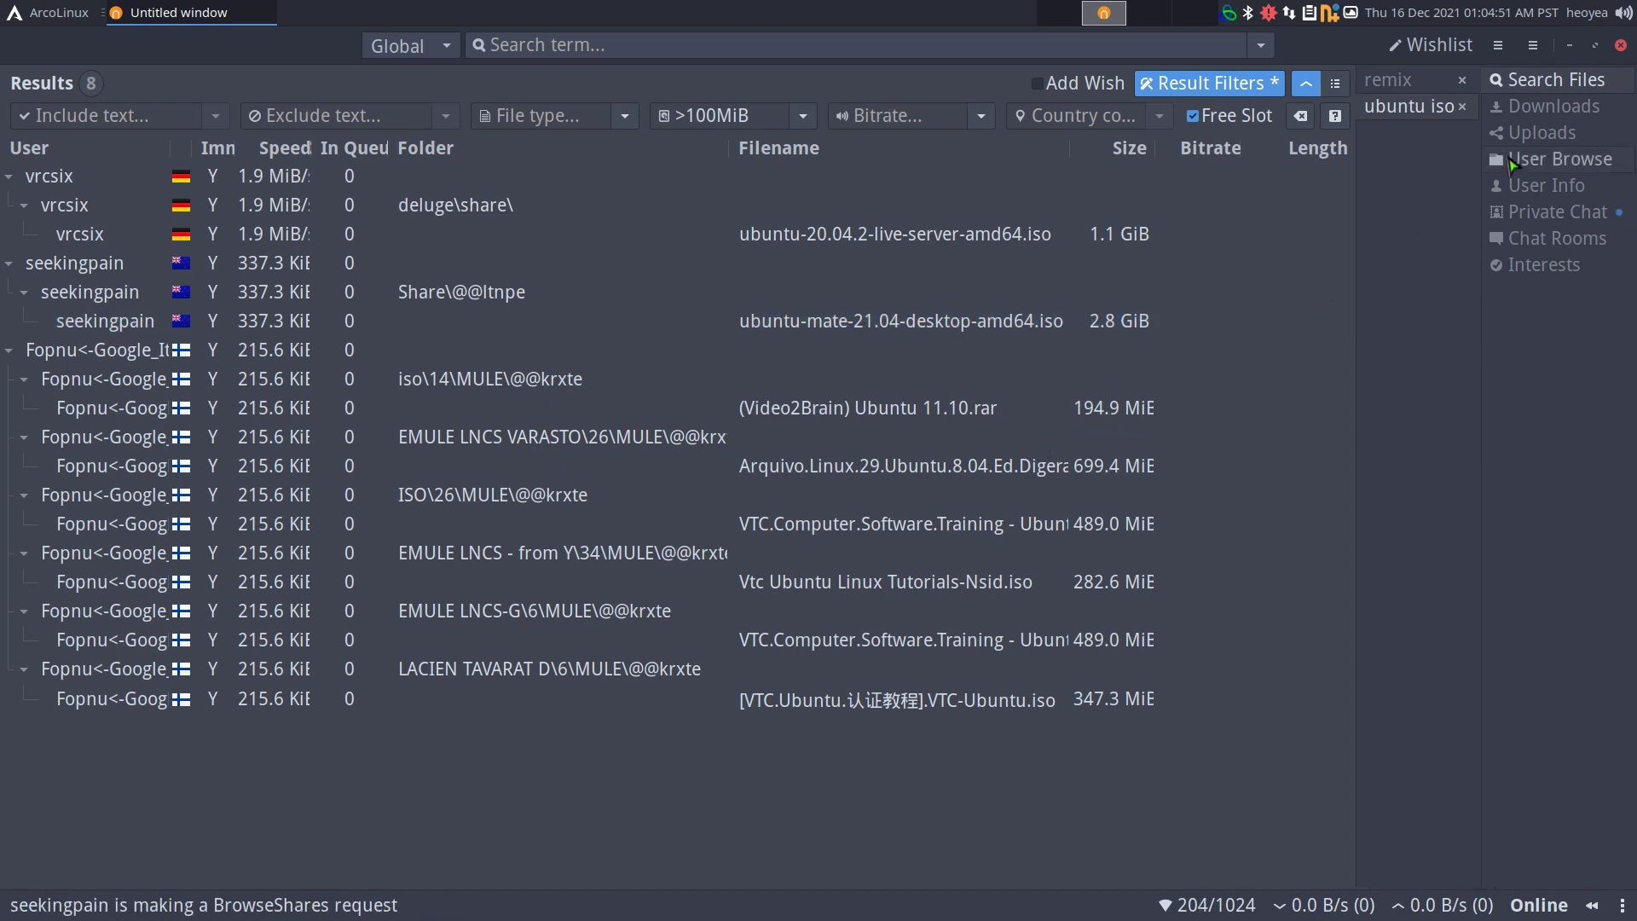
click(1539, 109)
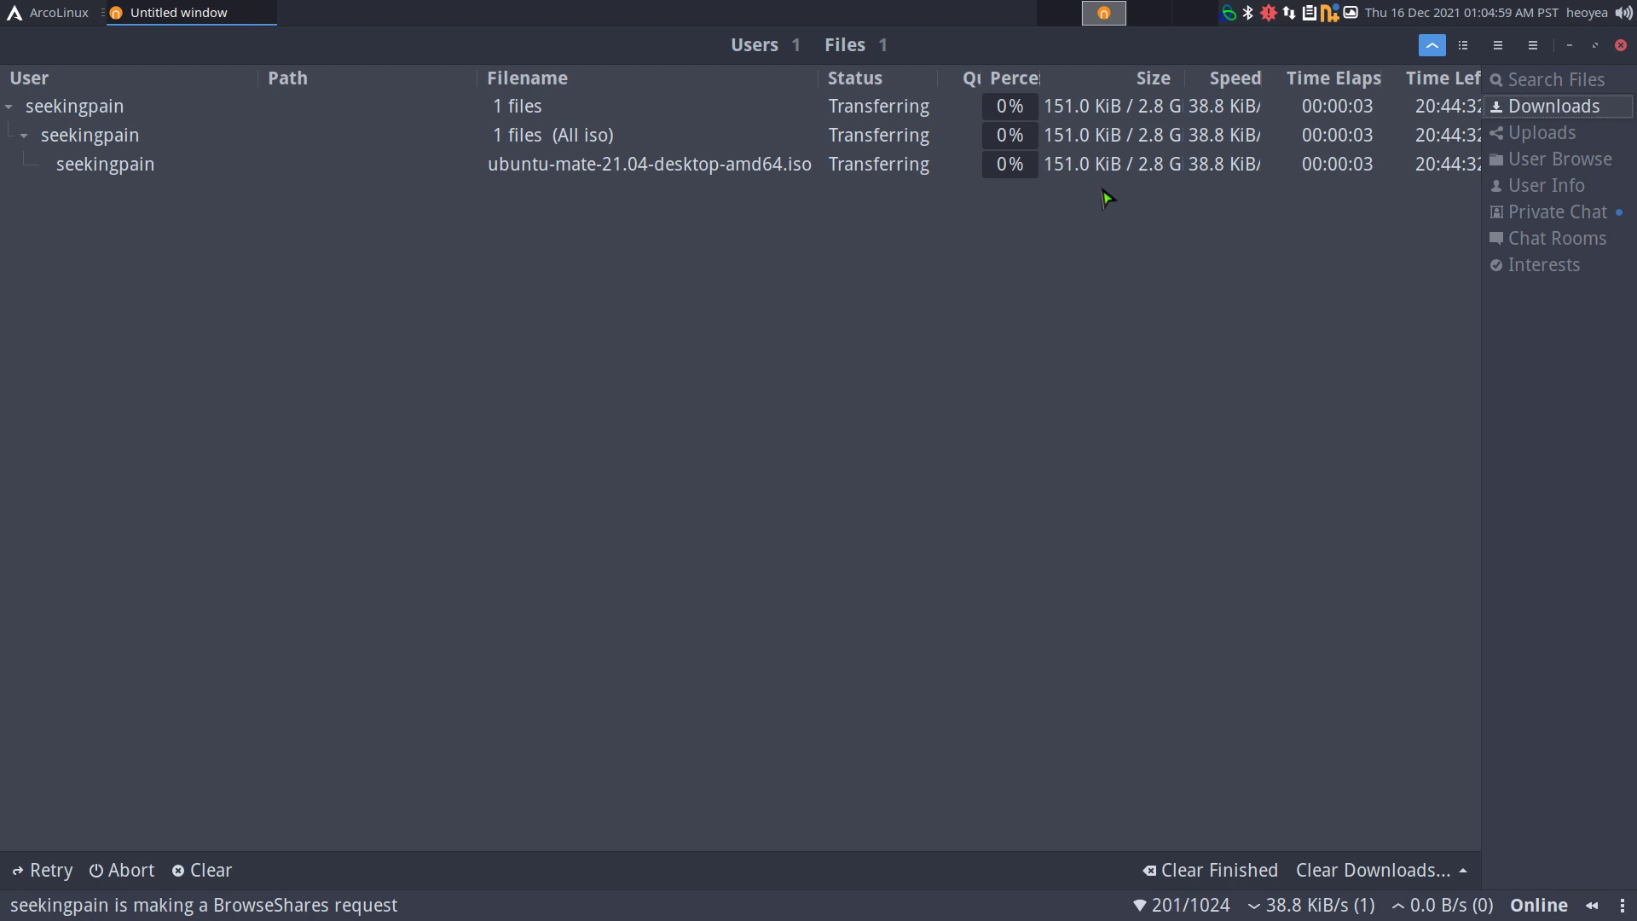
click(1596, 80)
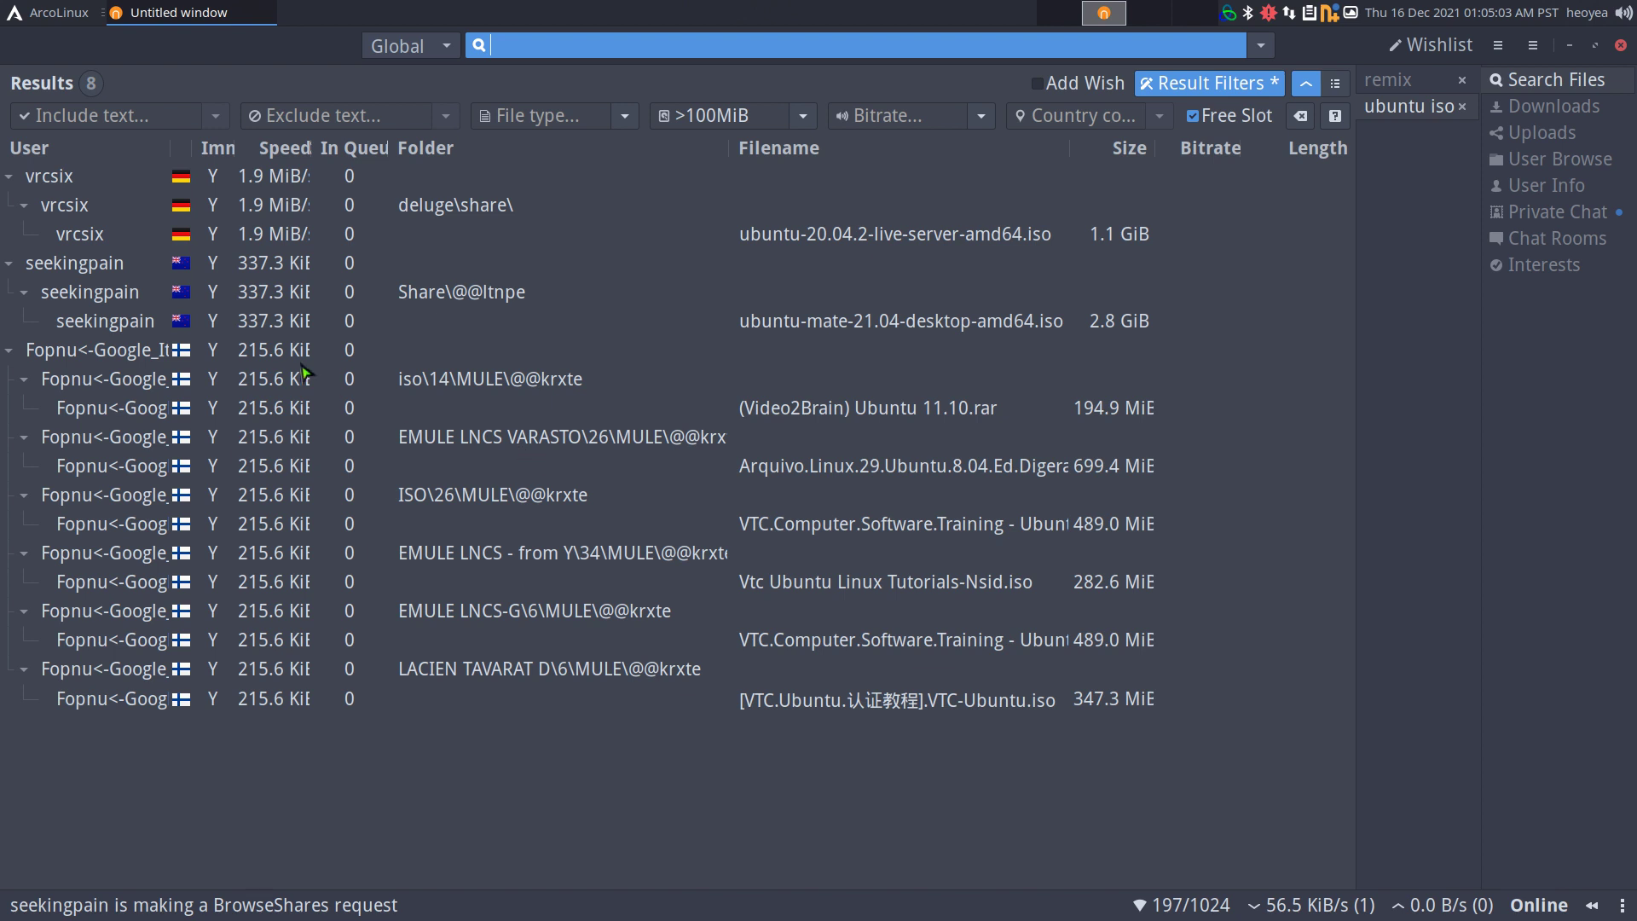
Browse the ubuntu-mate ISO sharer's folders (3357 folders, 2.6 TiB), then return to the ubuntu iso results
click(130, 297)
right_click(130, 299)
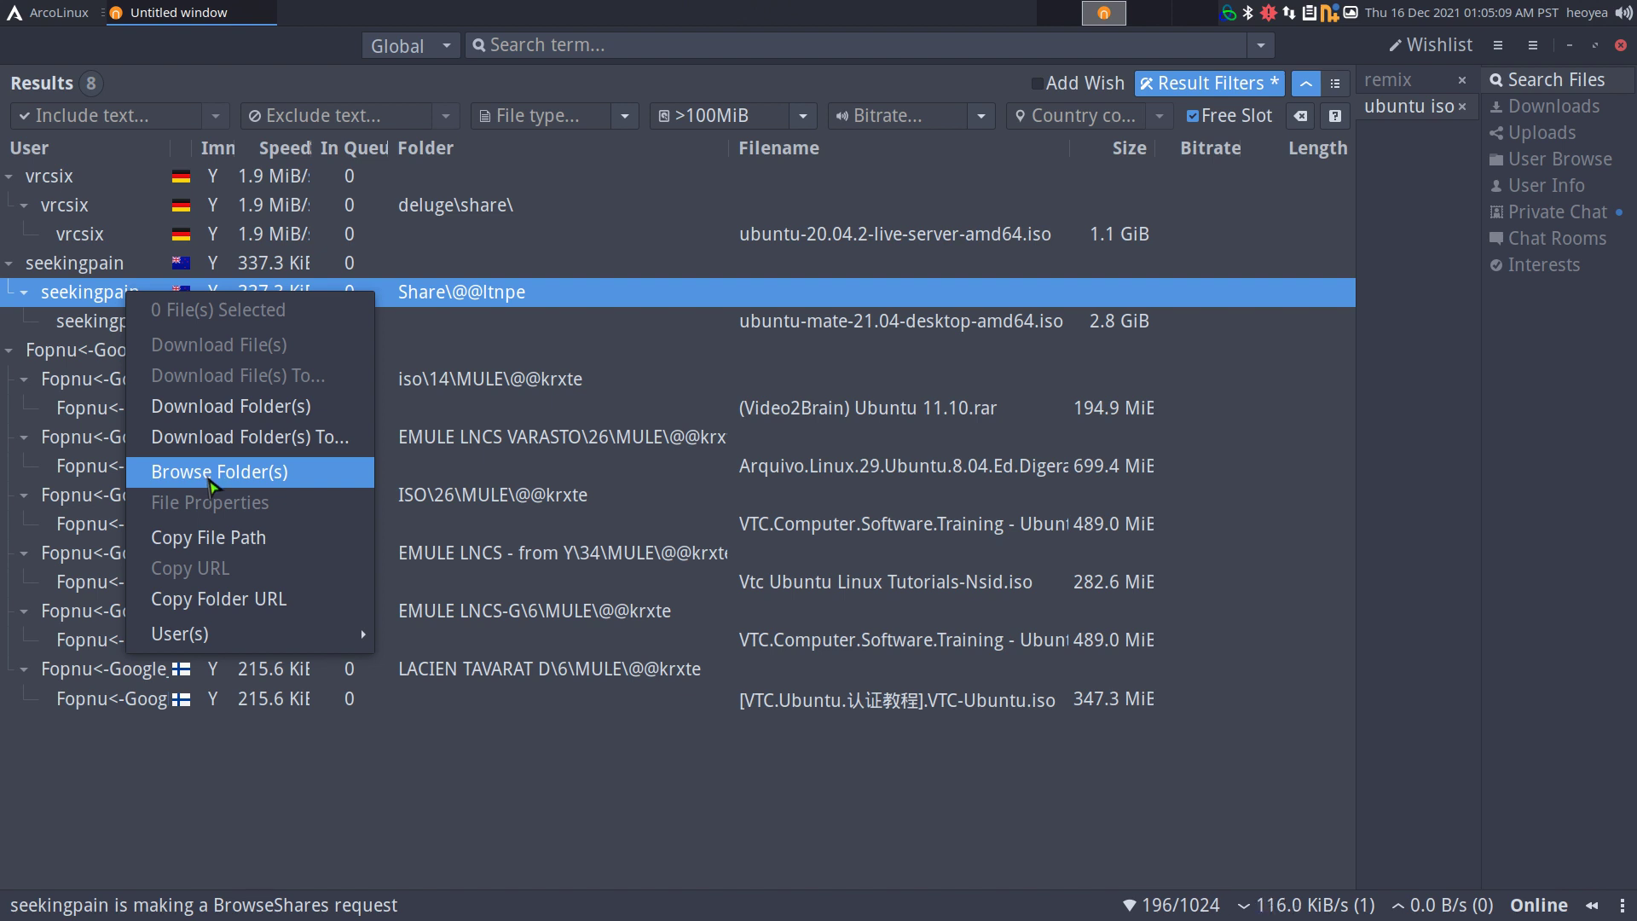
click(213, 485)
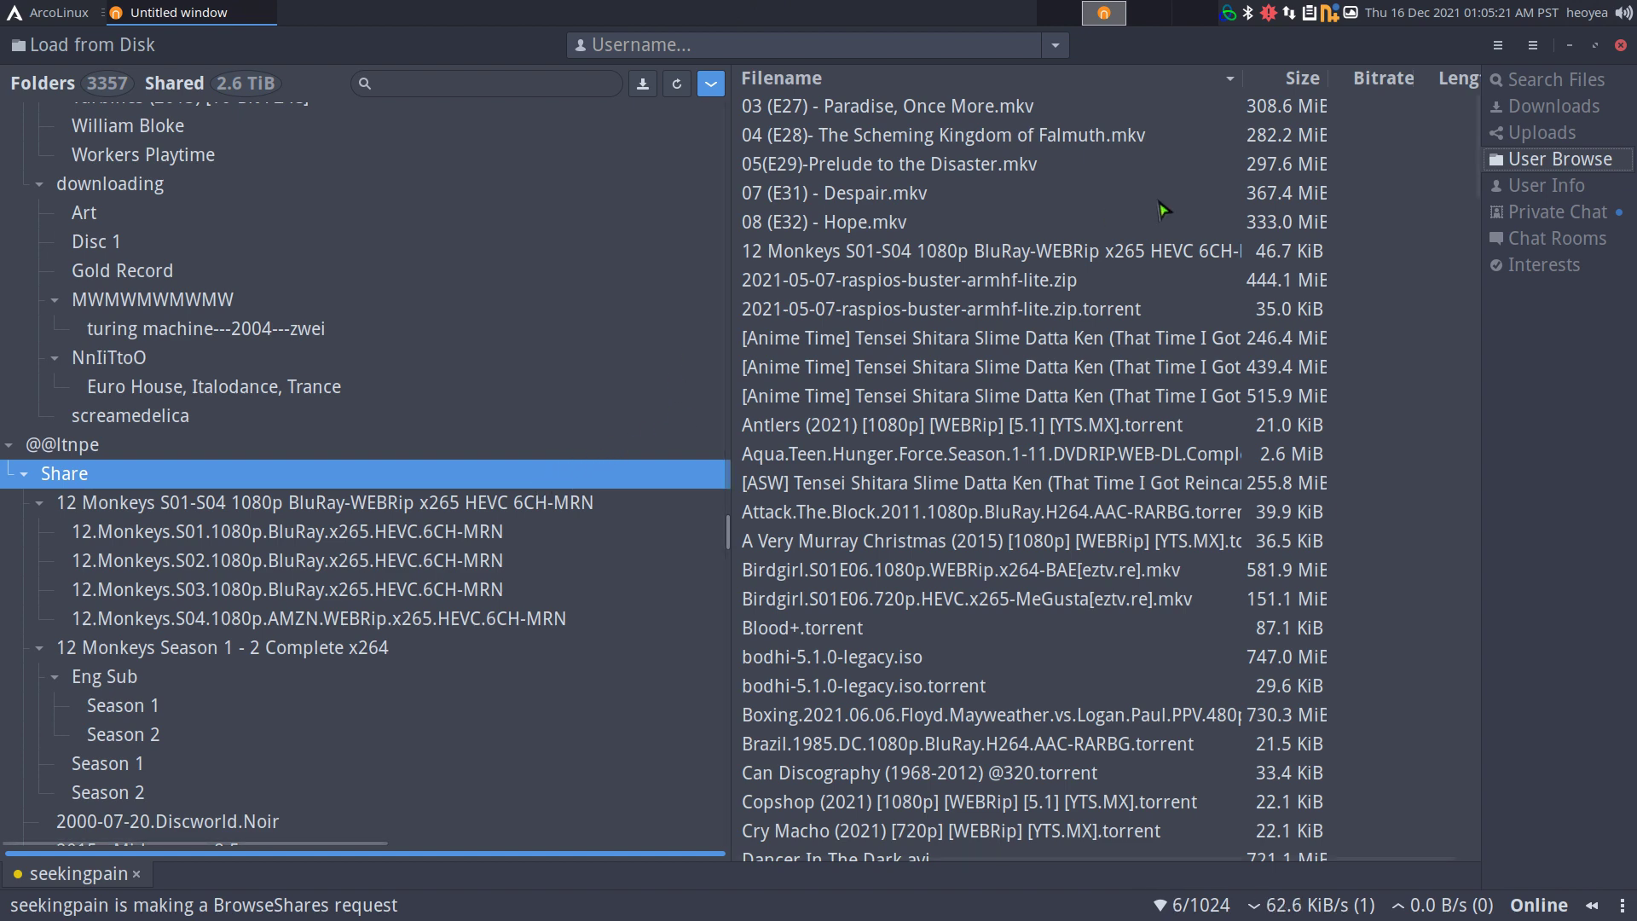
click(1547, 80)
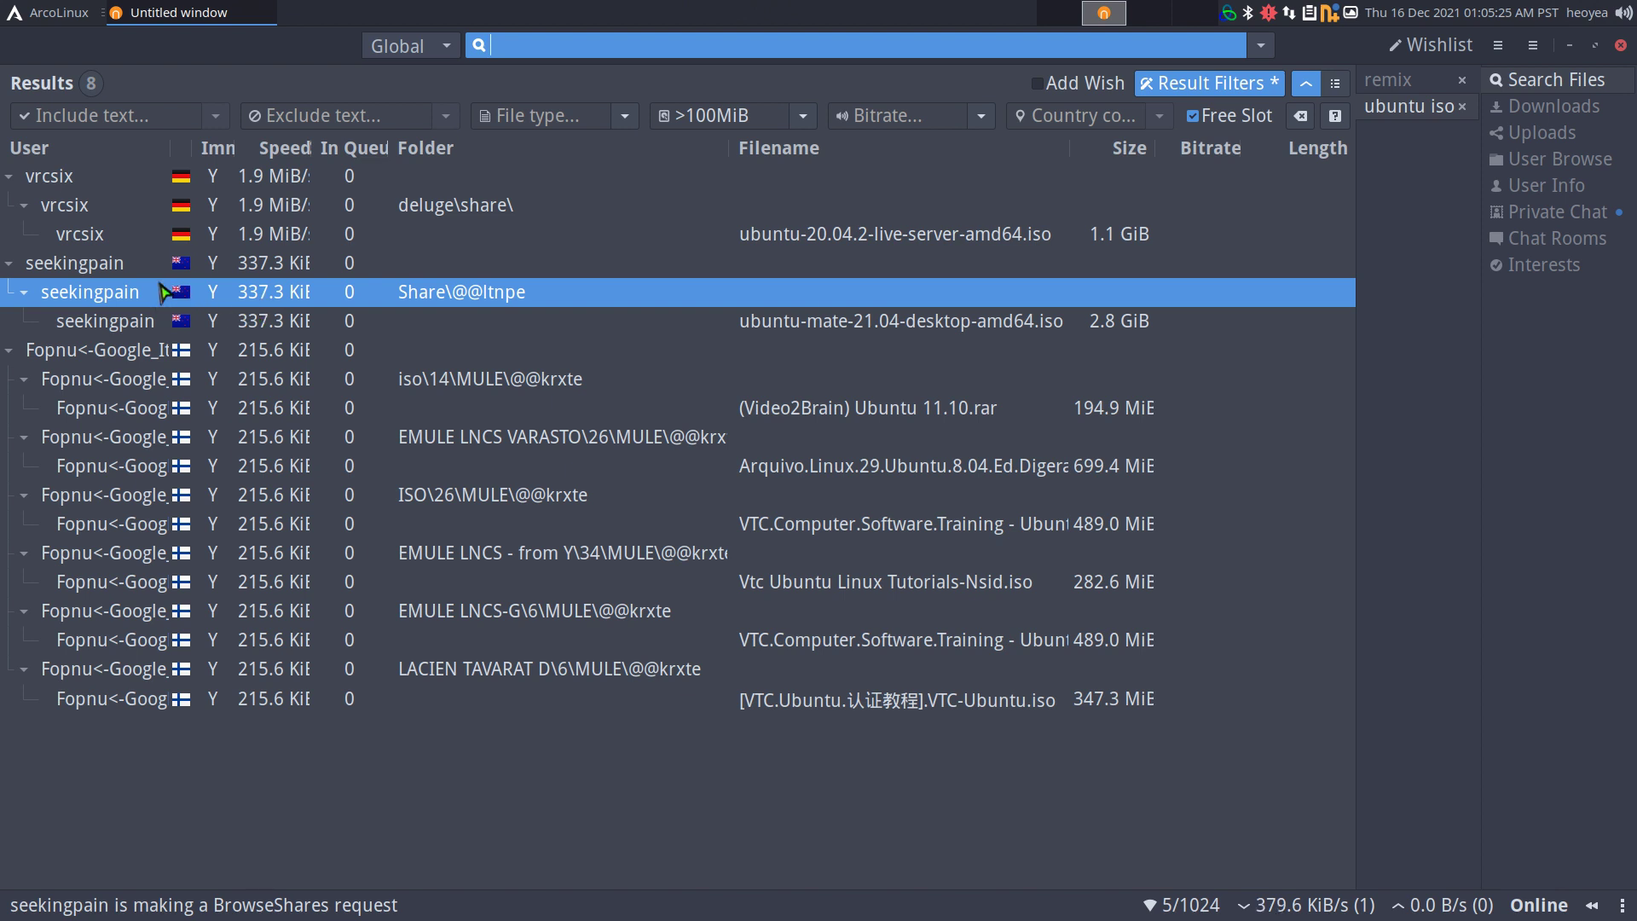
Browse the shared folders of the user offering the ubuntu-20.04.2 server ISO from deluge\share\
click(85, 213)
right_click(83, 212)
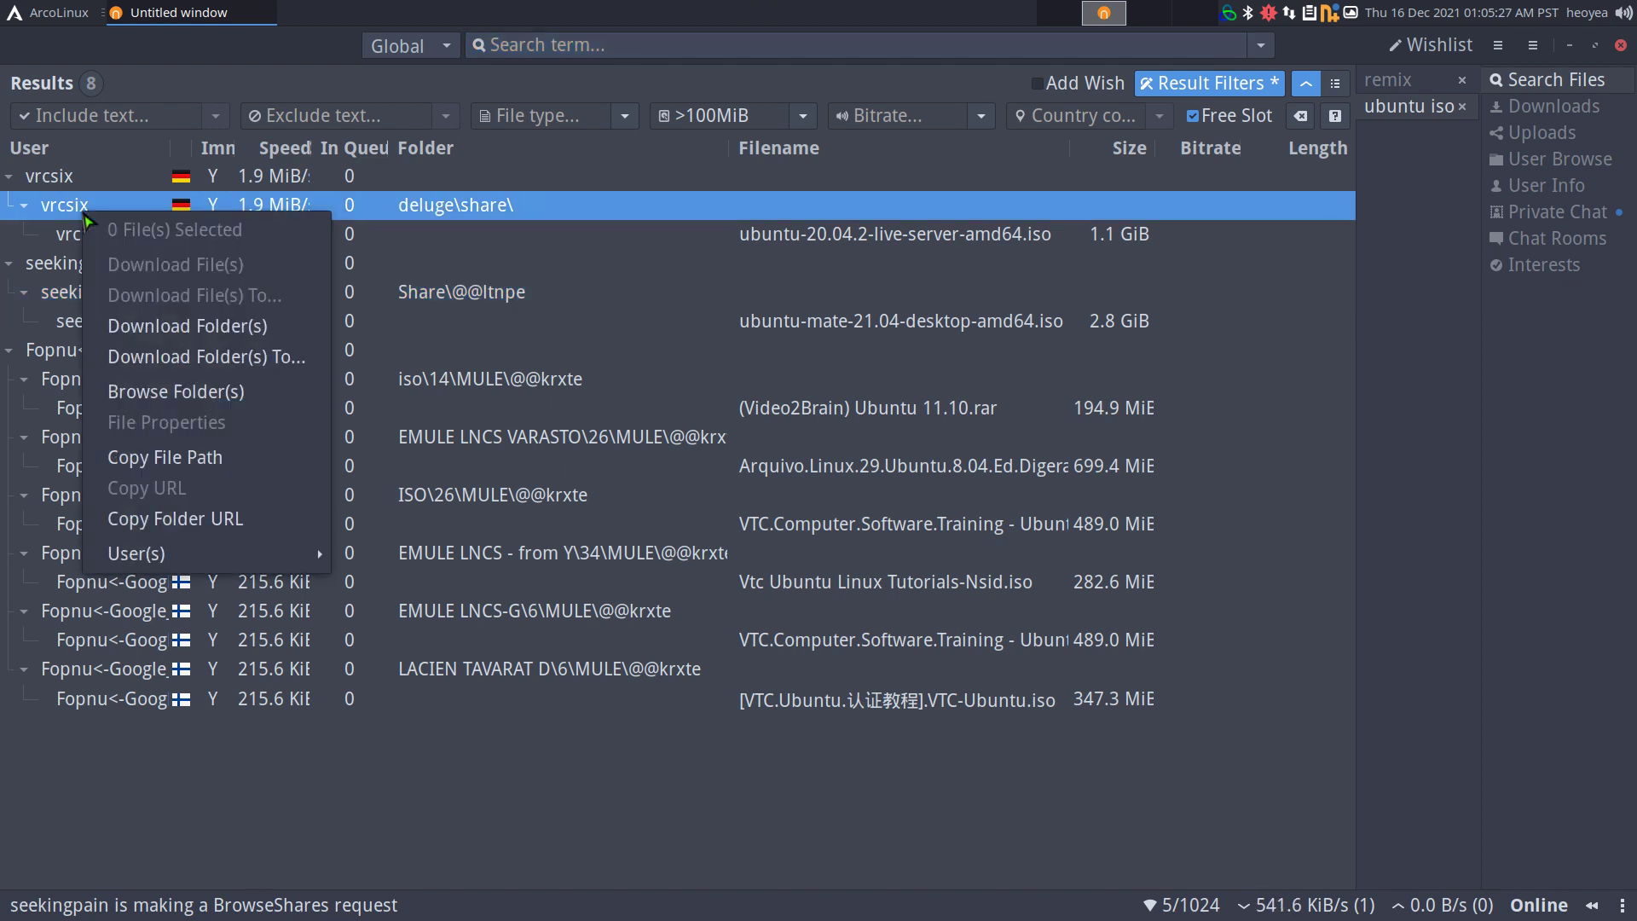
click(179, 393)
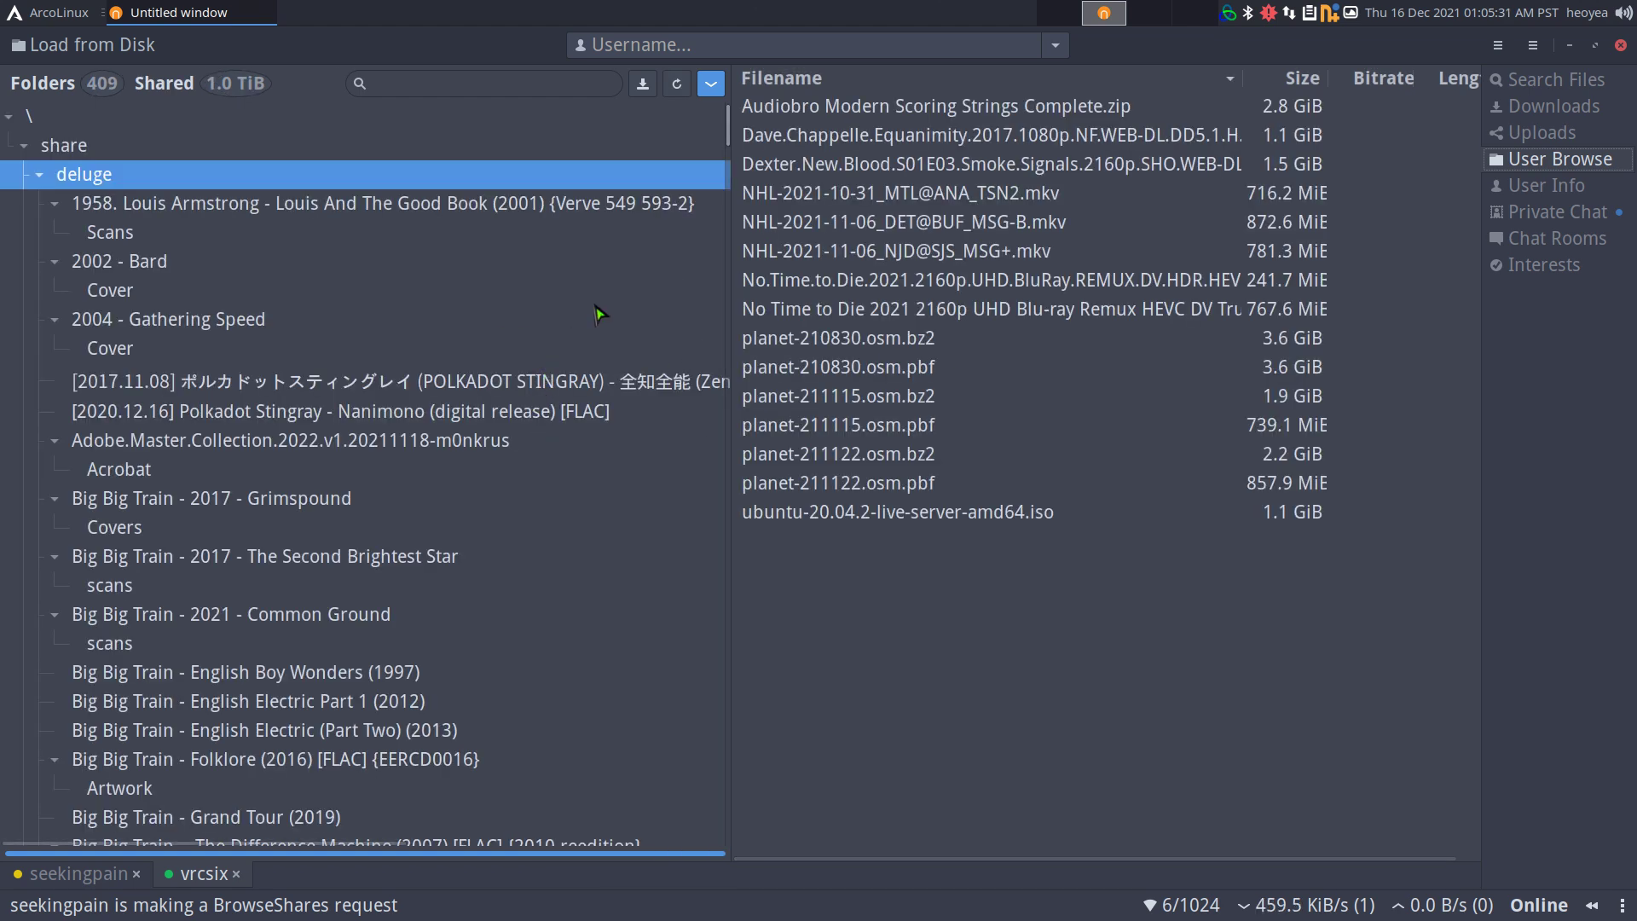
scroll(433, 361, down, 5)
scroll(426, 375, up, 5)
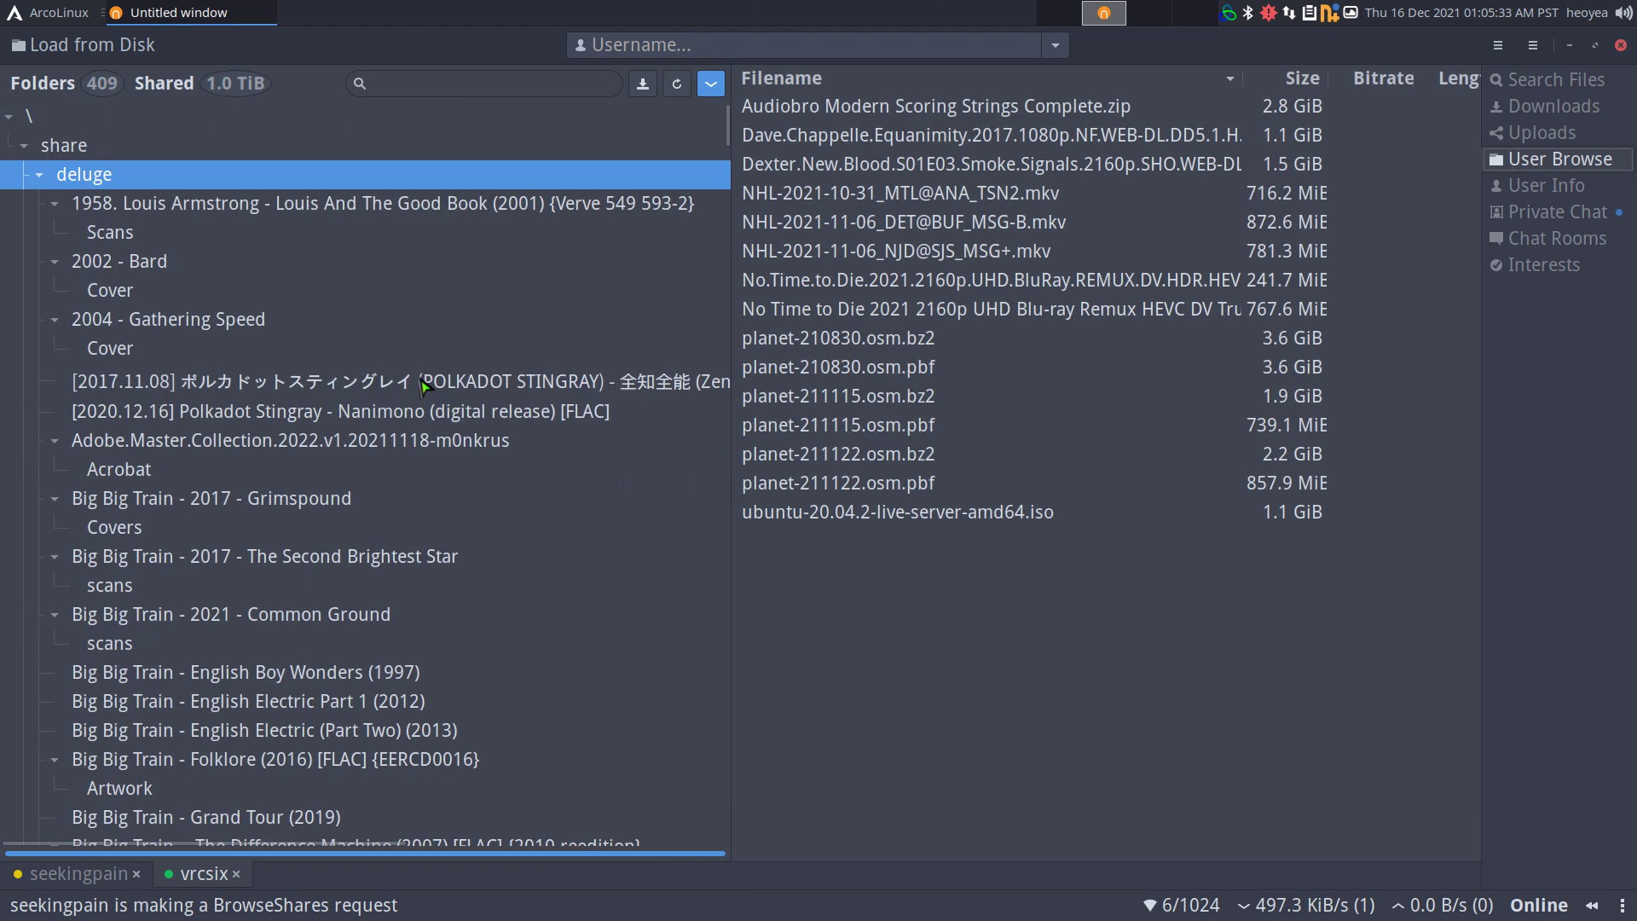
Show the Downloads list with the ubuntu-mate-21.04 ISO transferring
click(1560, 81)
click(1563, 106)
click(1567, 87)
click(1564, 106)
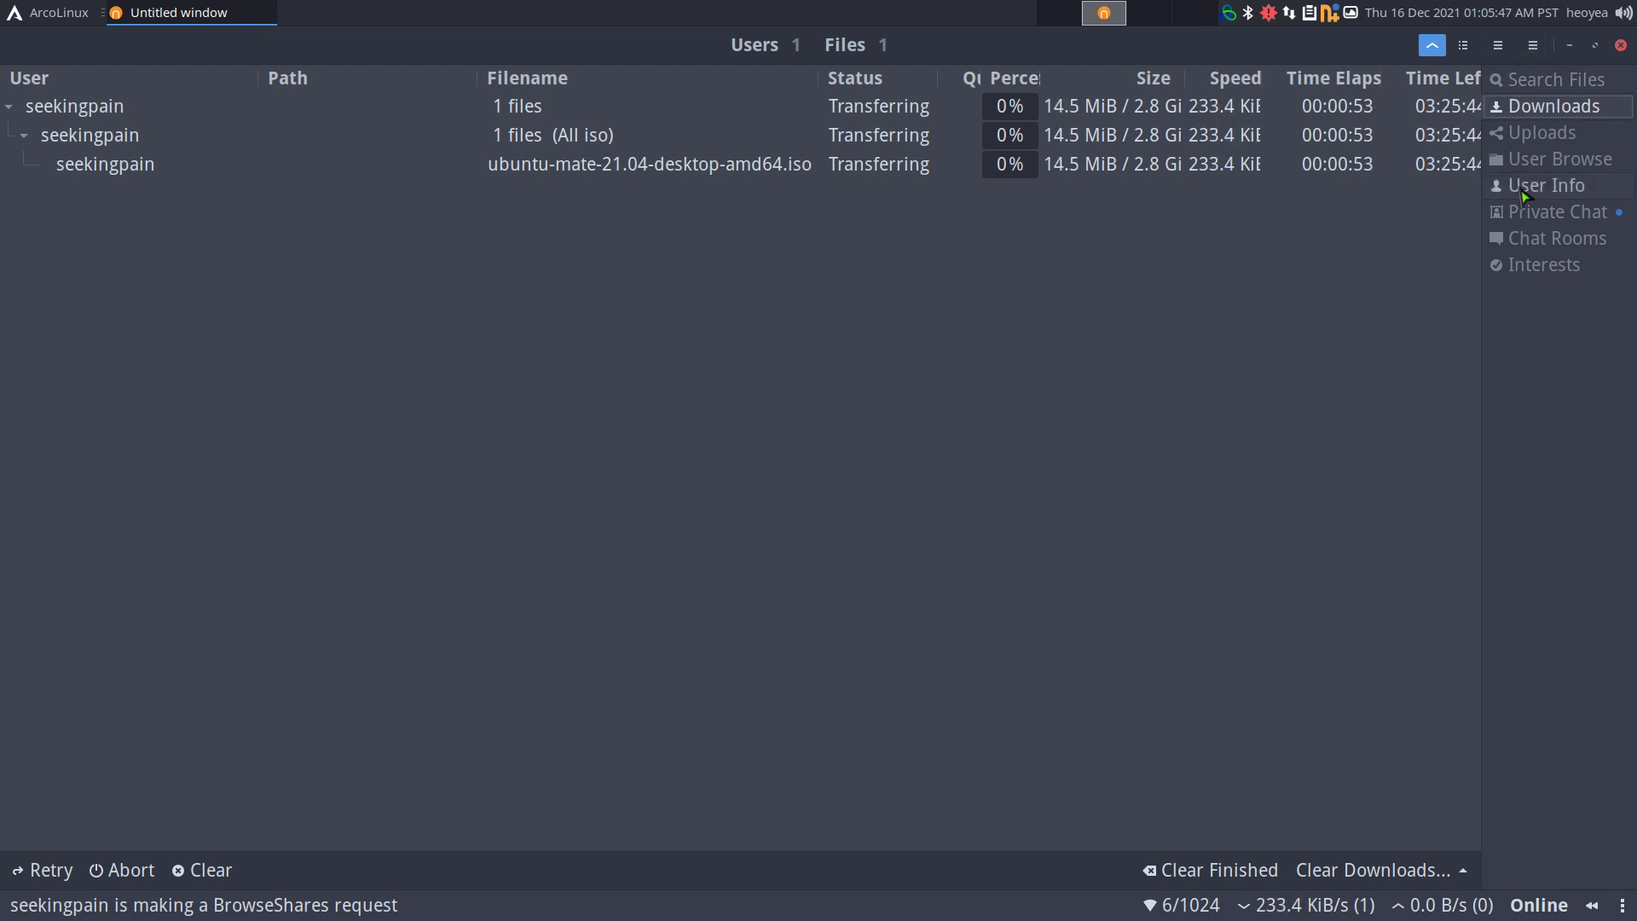
Visit Chat Rooms, Private Chat, User Info, User Browse and Uploads, then return to Downloads and open the main menu
click(1566, 241)
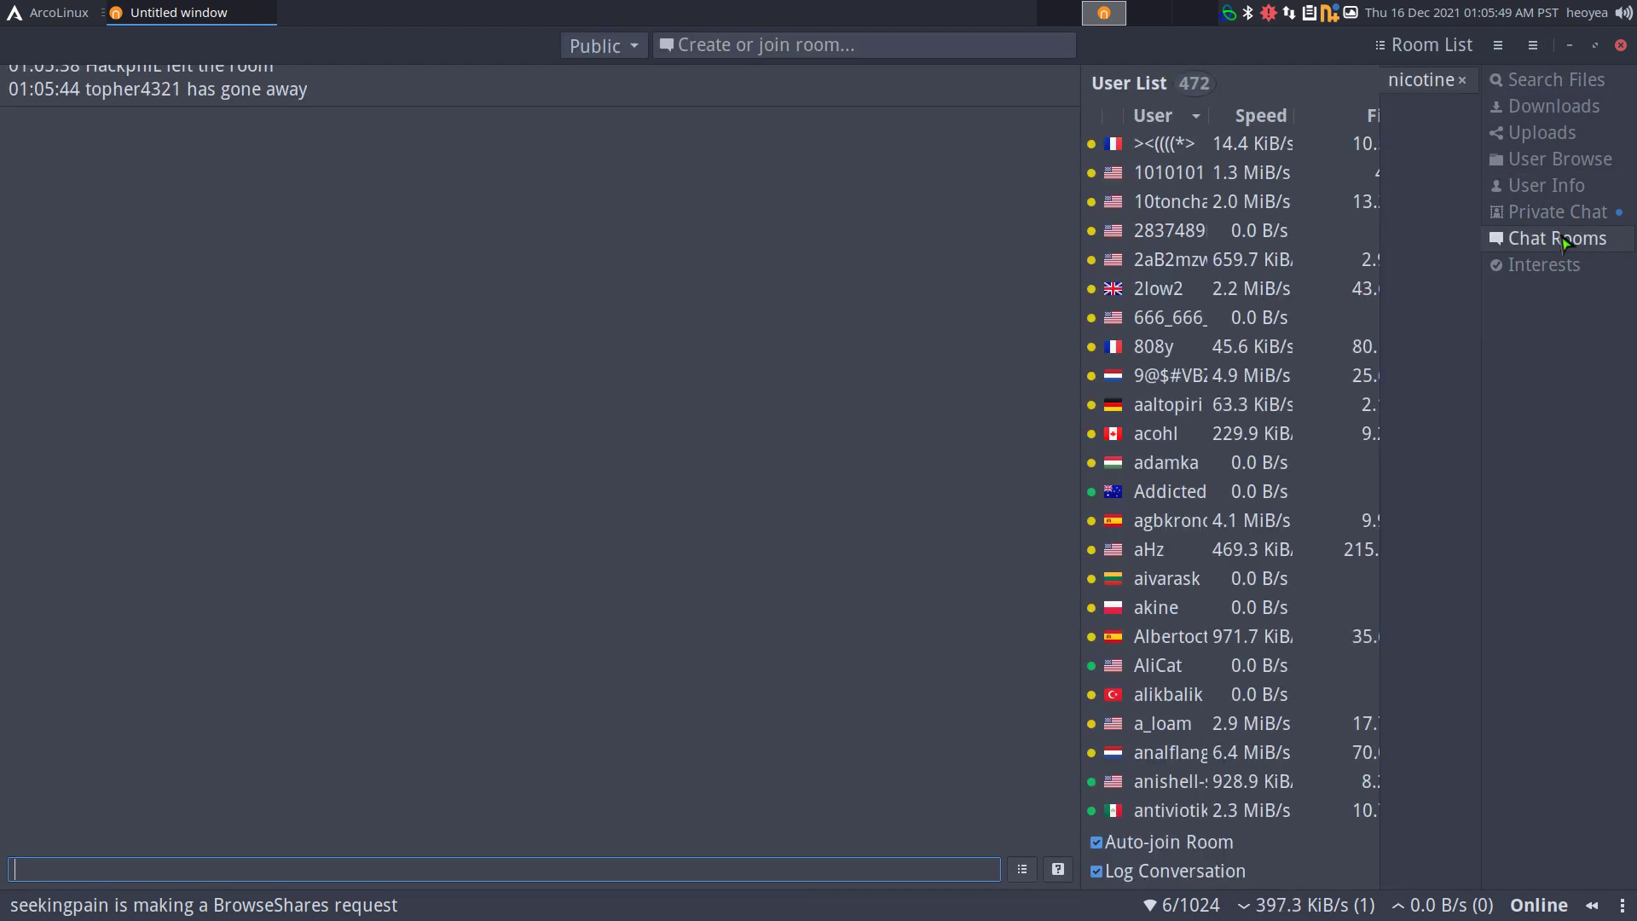
click(1569, 220)
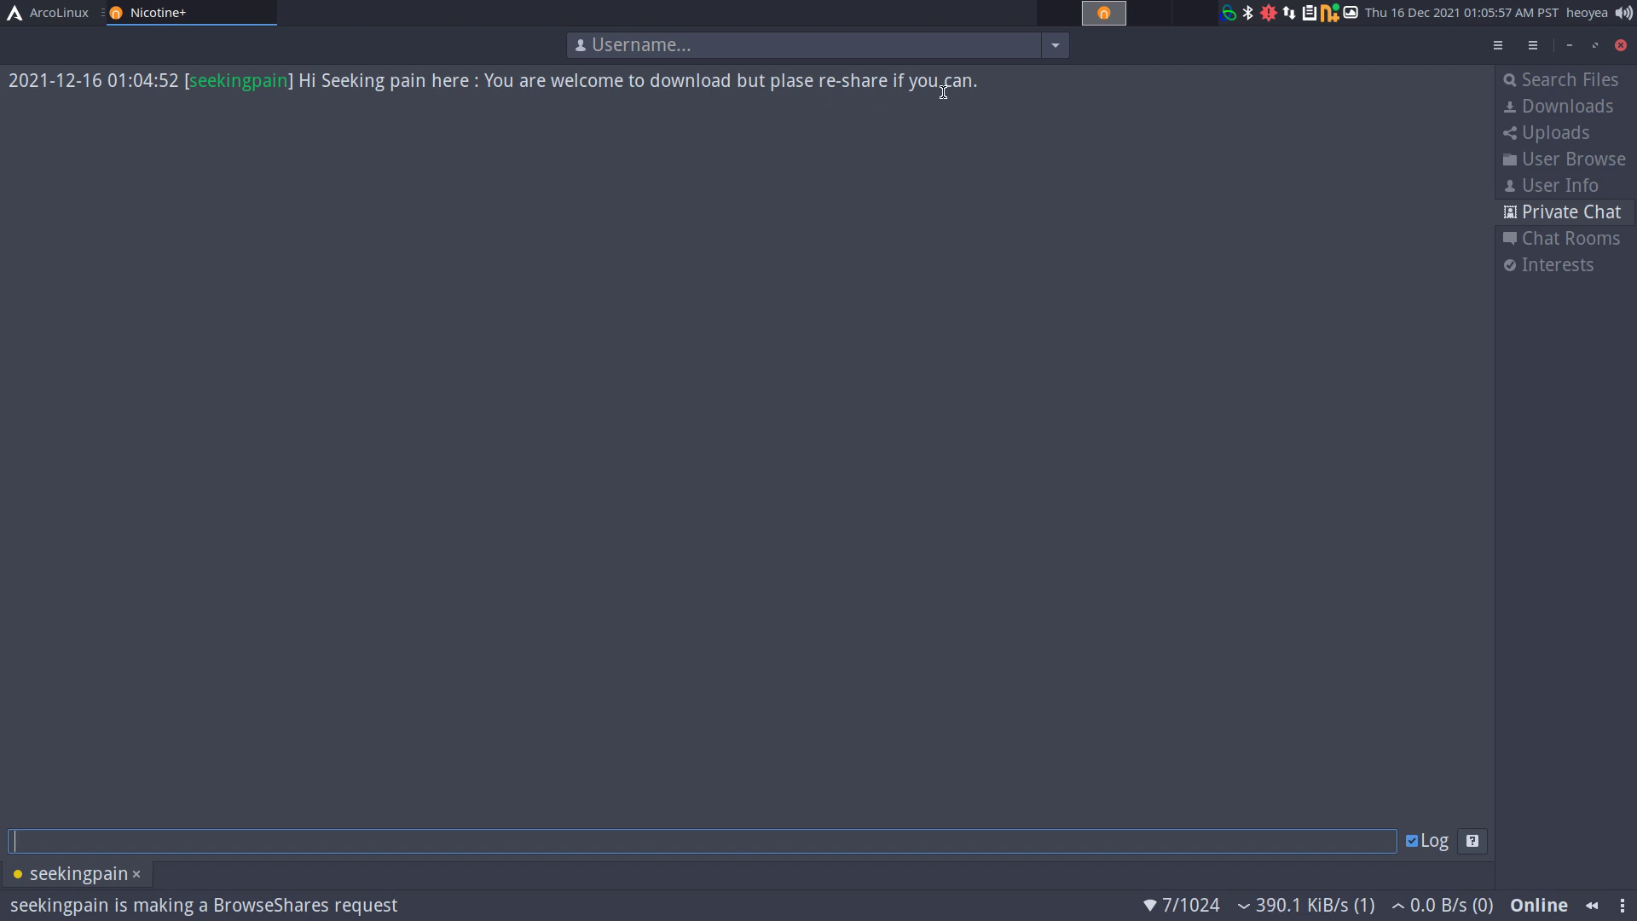
click(1560, 195)
click(1570, 167)
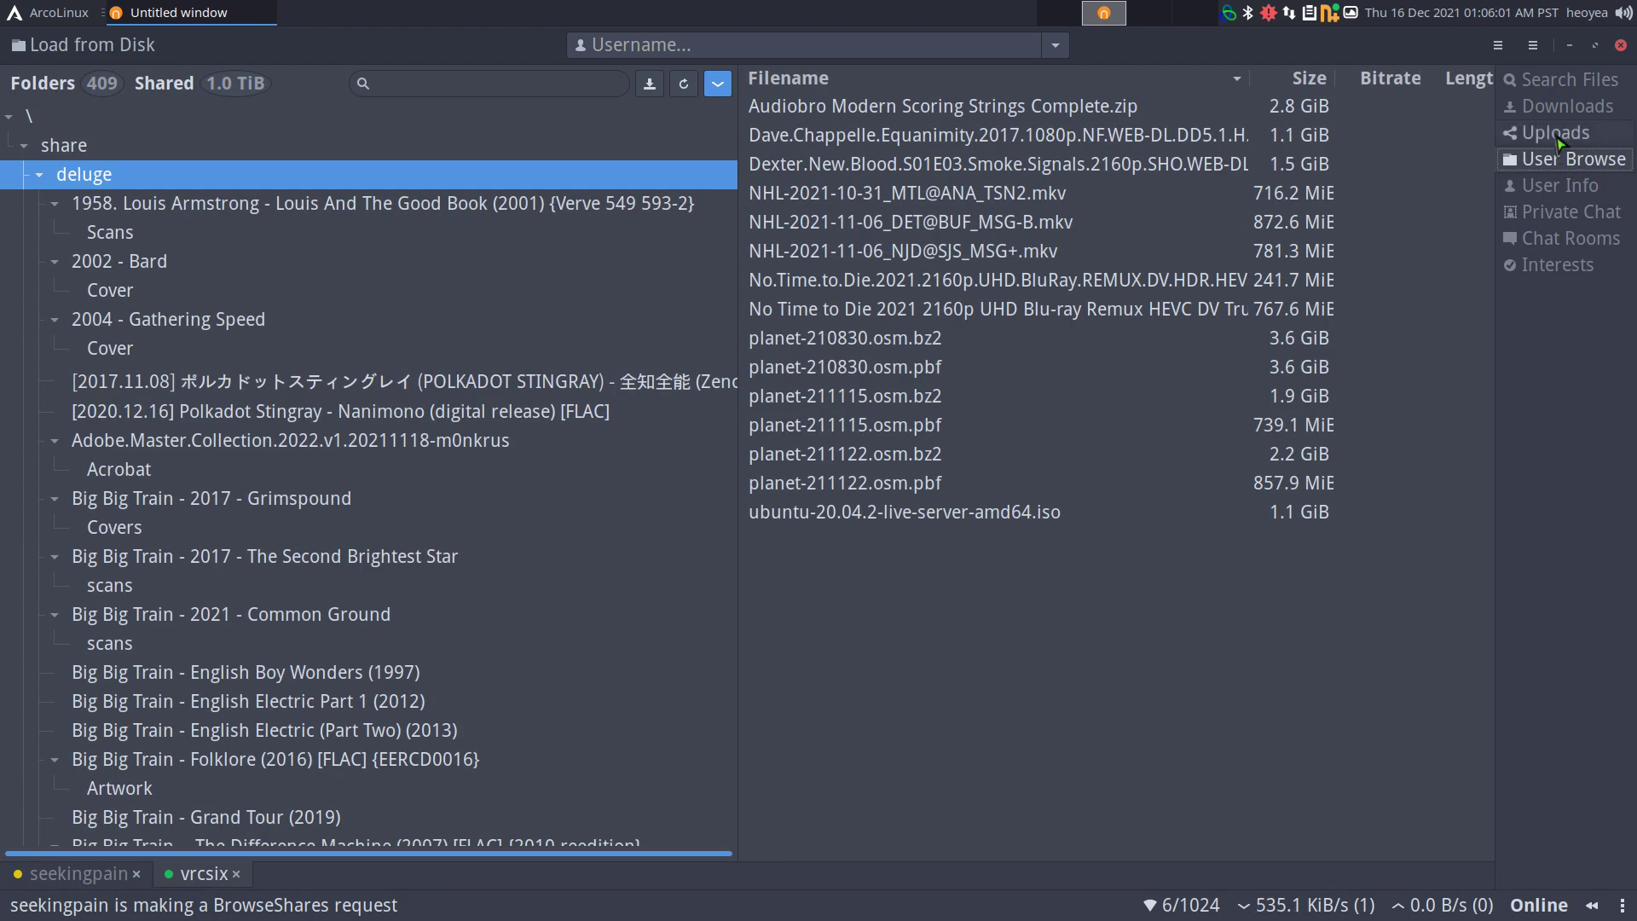
click(1560, 138)
click(1557, 107)
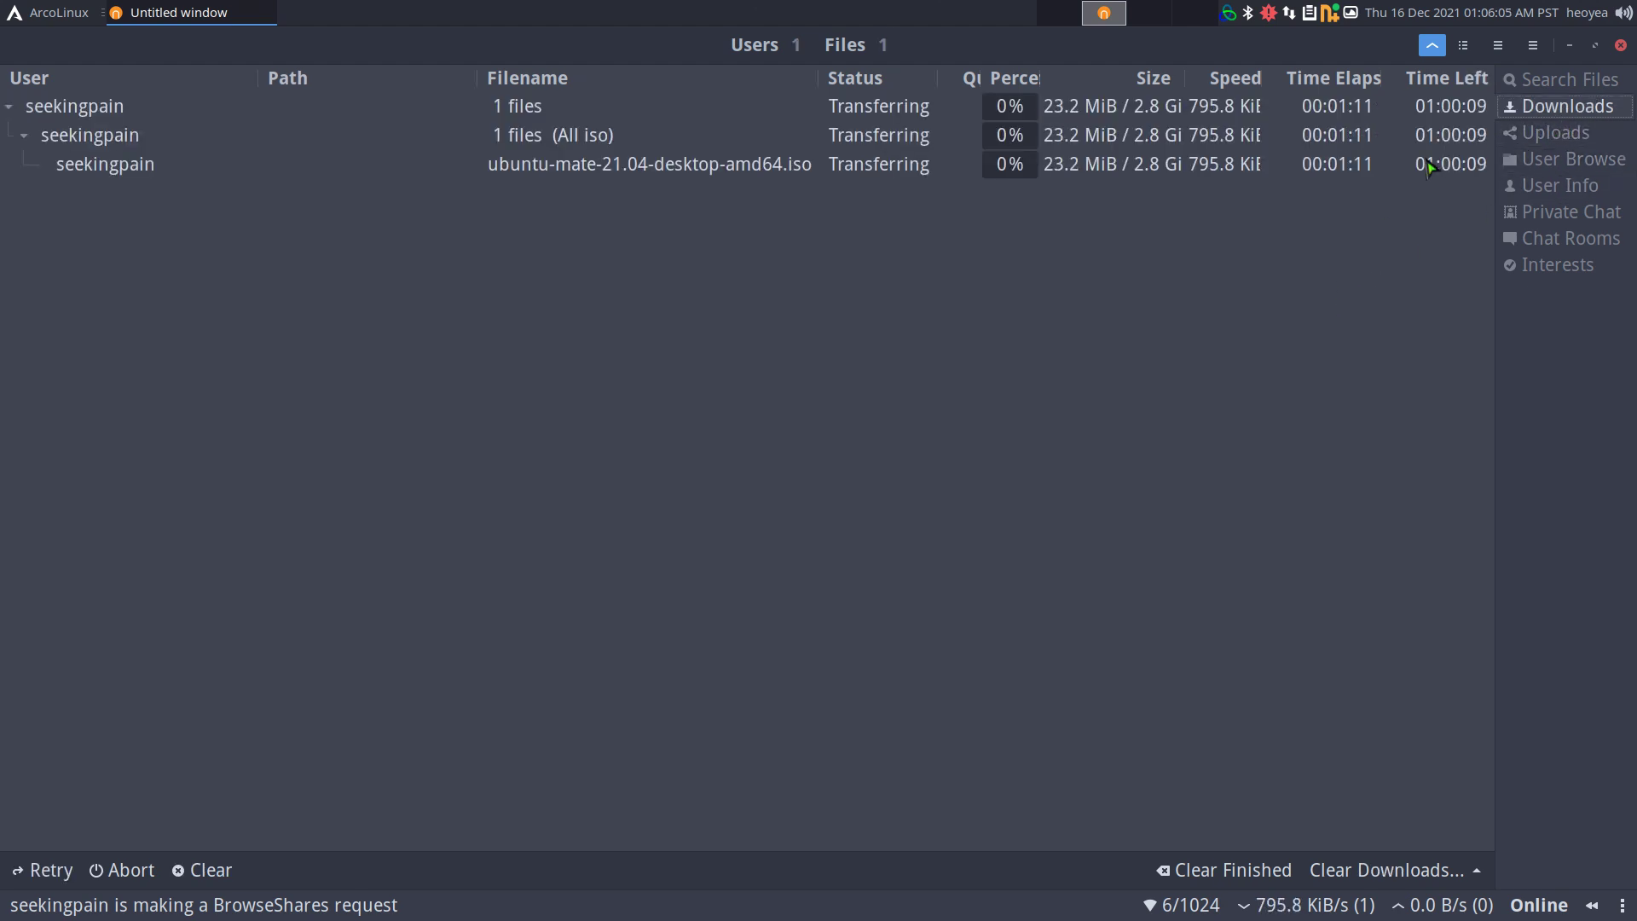
click(1533, 46)
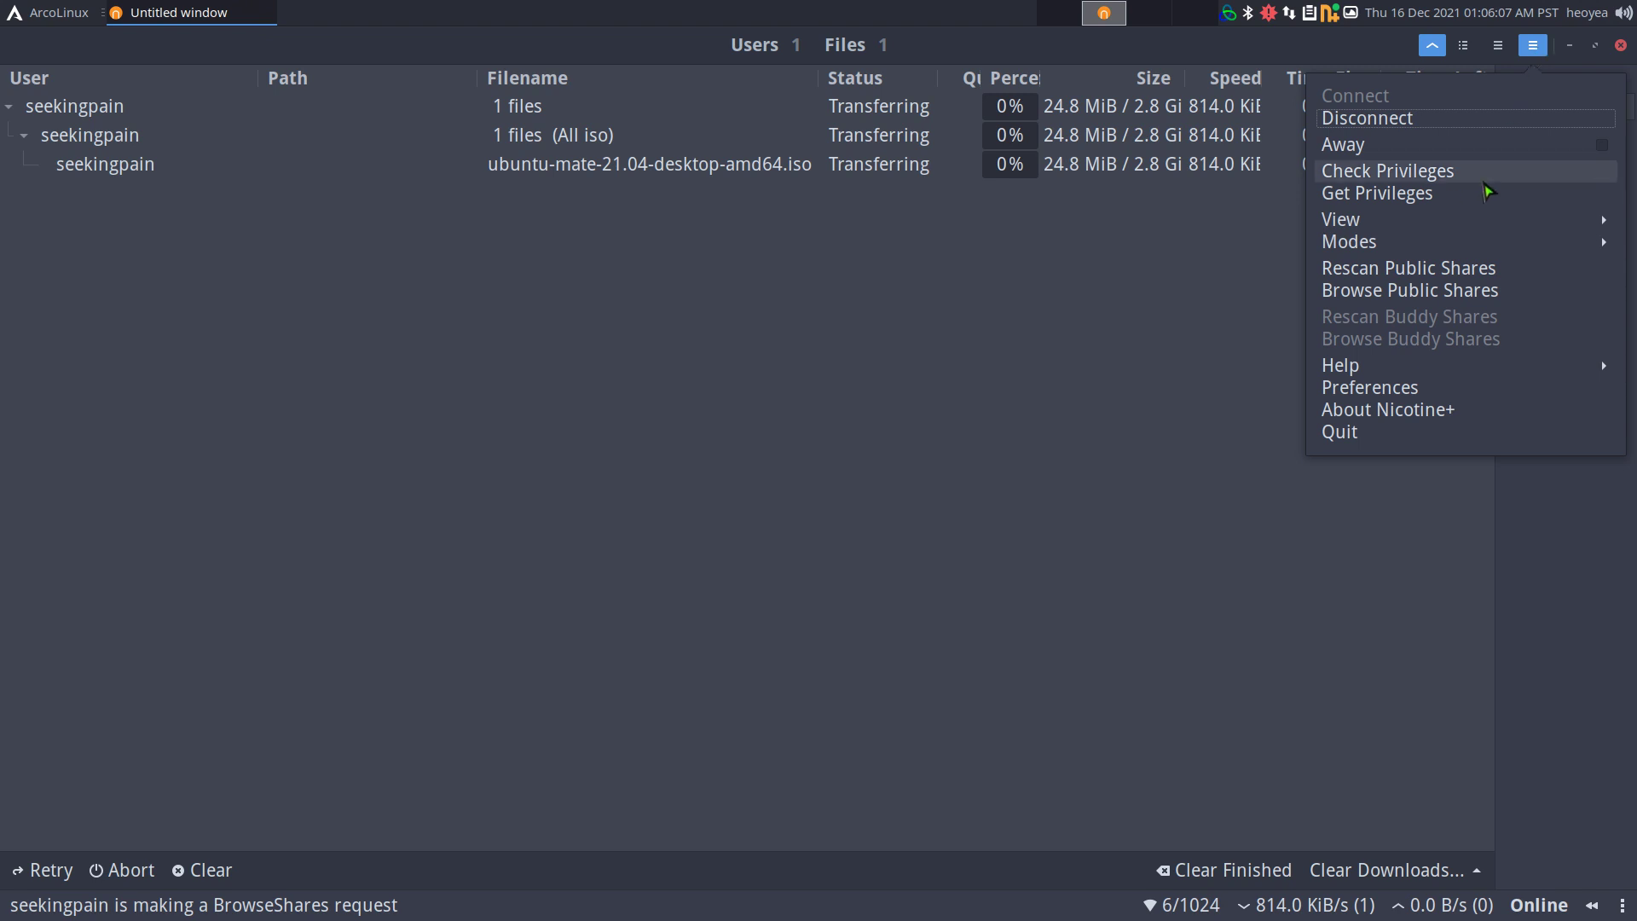
Open Preferences and view the Geo Block settings
click(1403, 387)
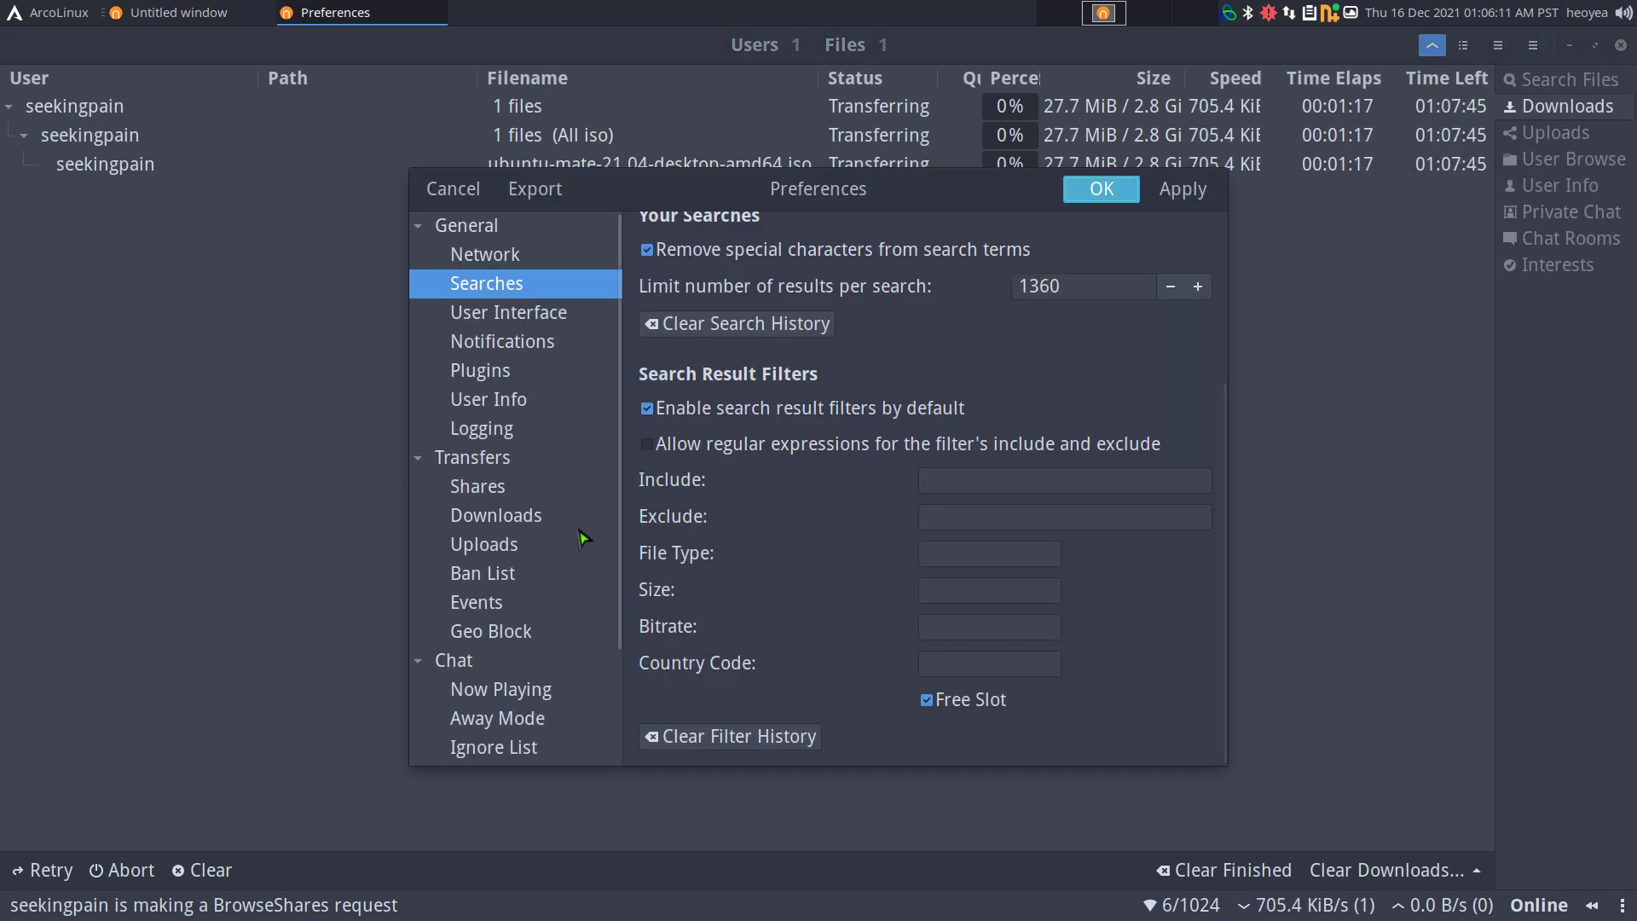
scroll(588, 535, down, 3)
scroll(585, 533, up, 3)
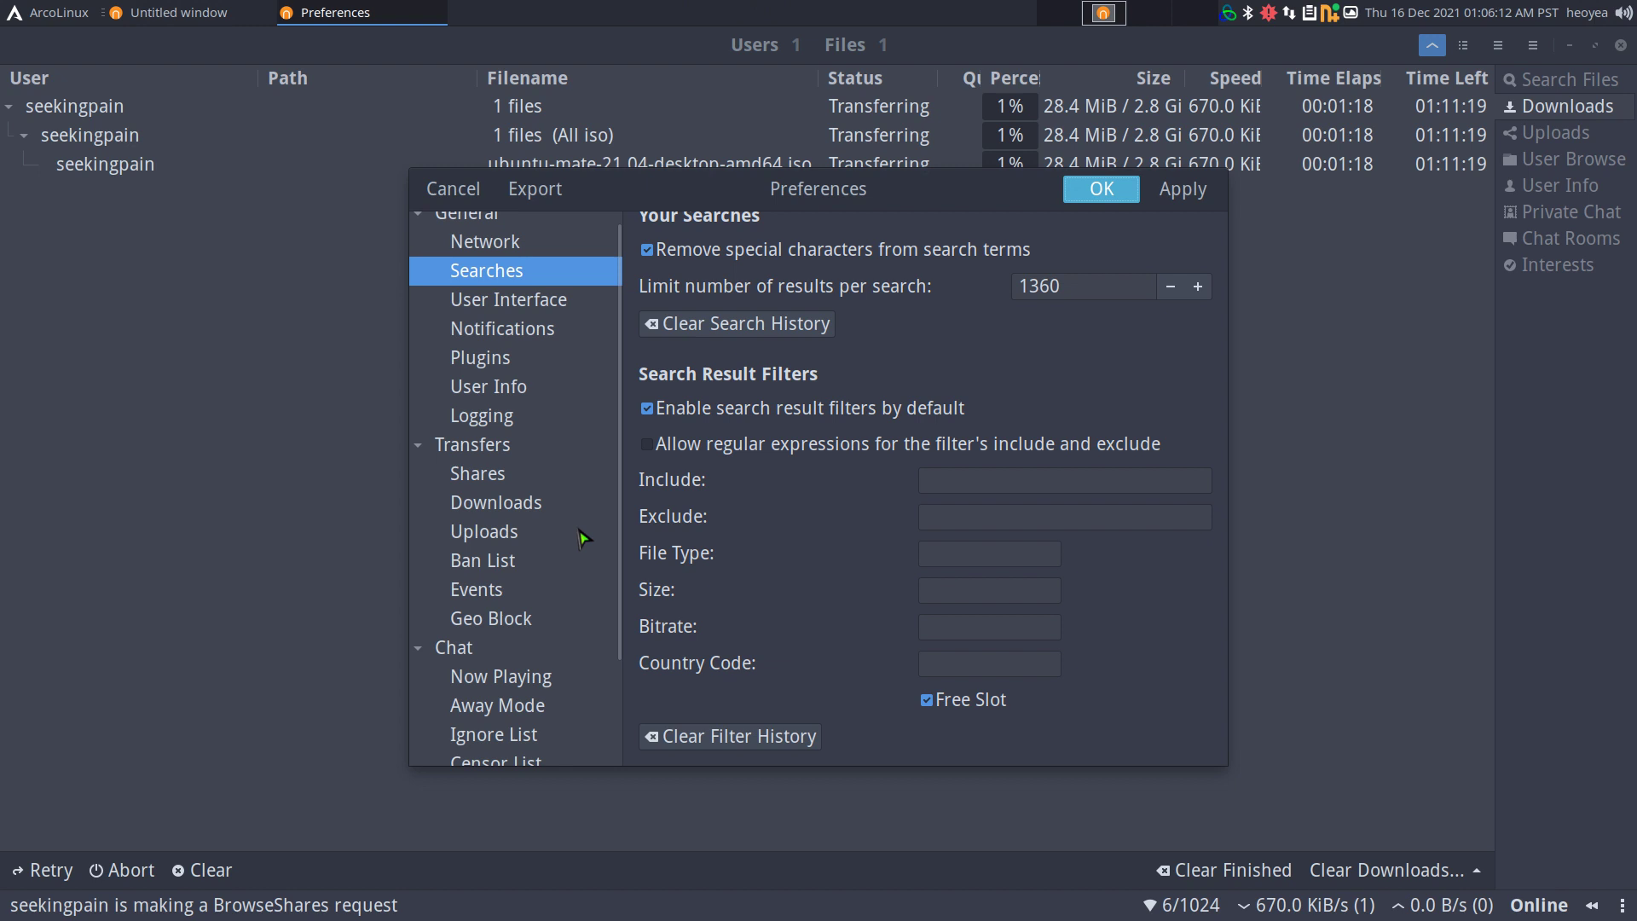
click(509, 625)
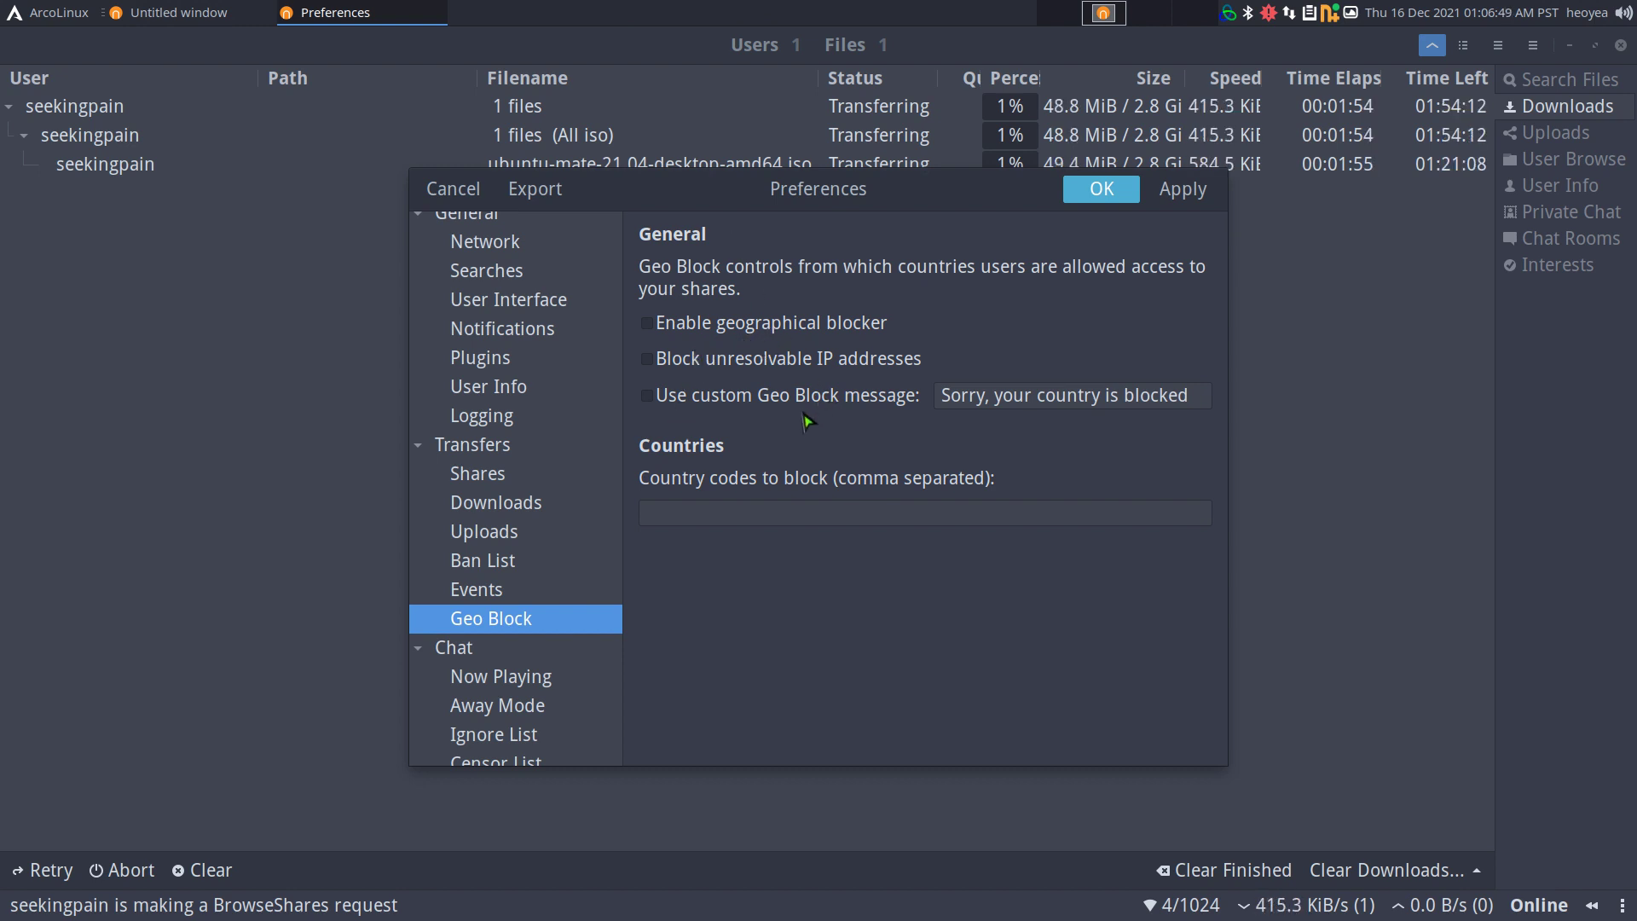
Review the Ban List, Uploads, Downloads and Shares settings, ending on Plugins
click(516, 571)
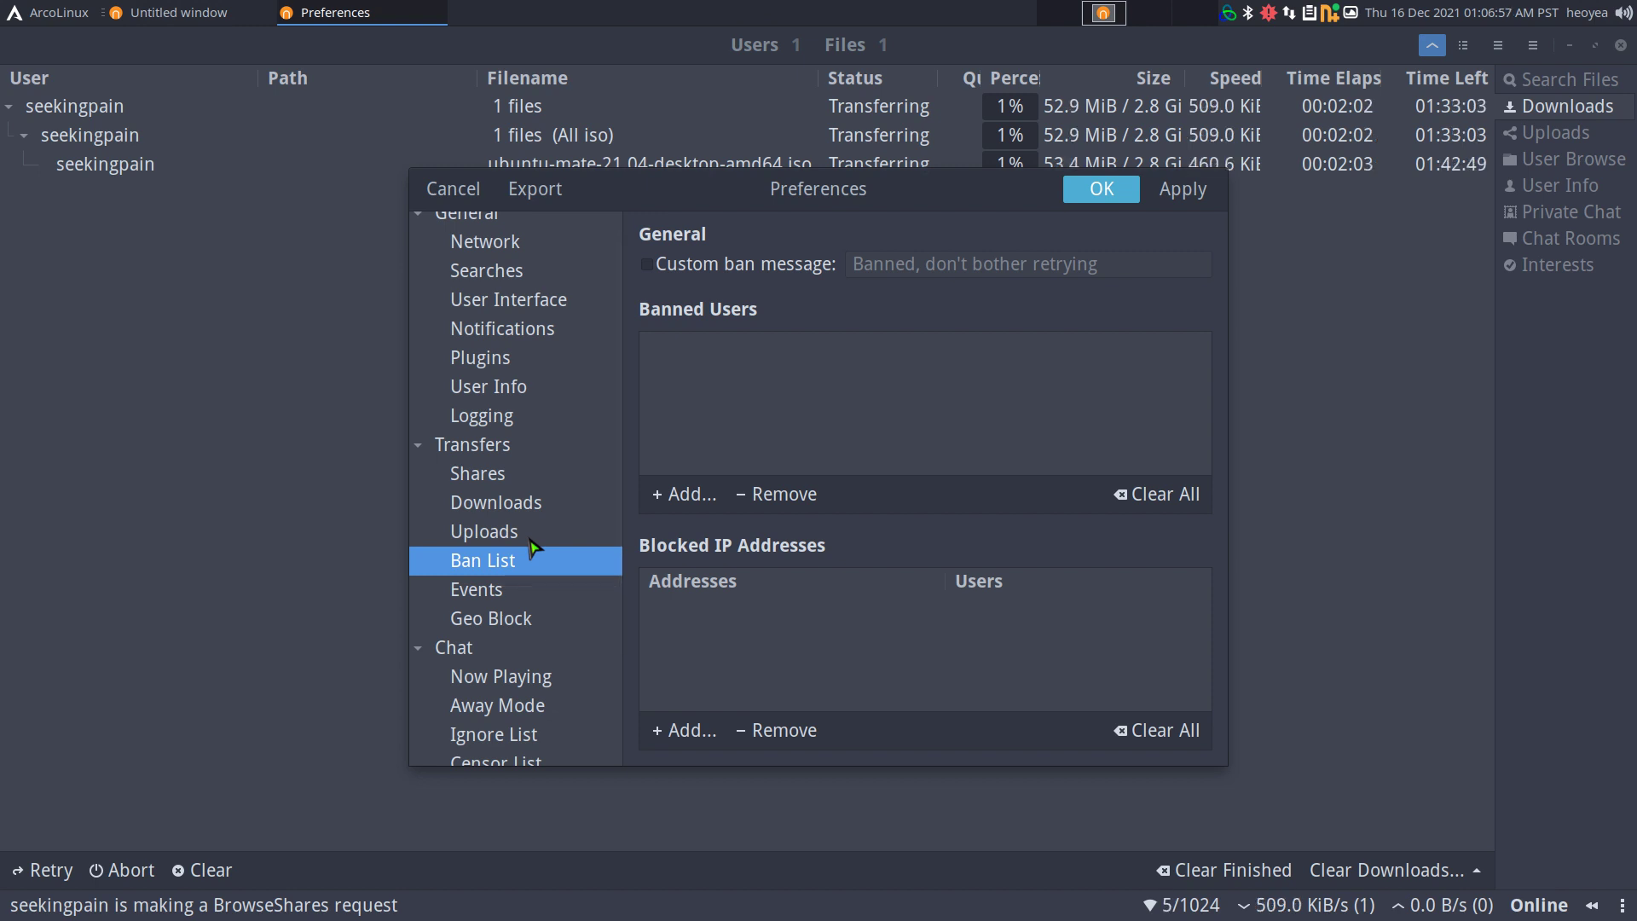
click(529, 540)
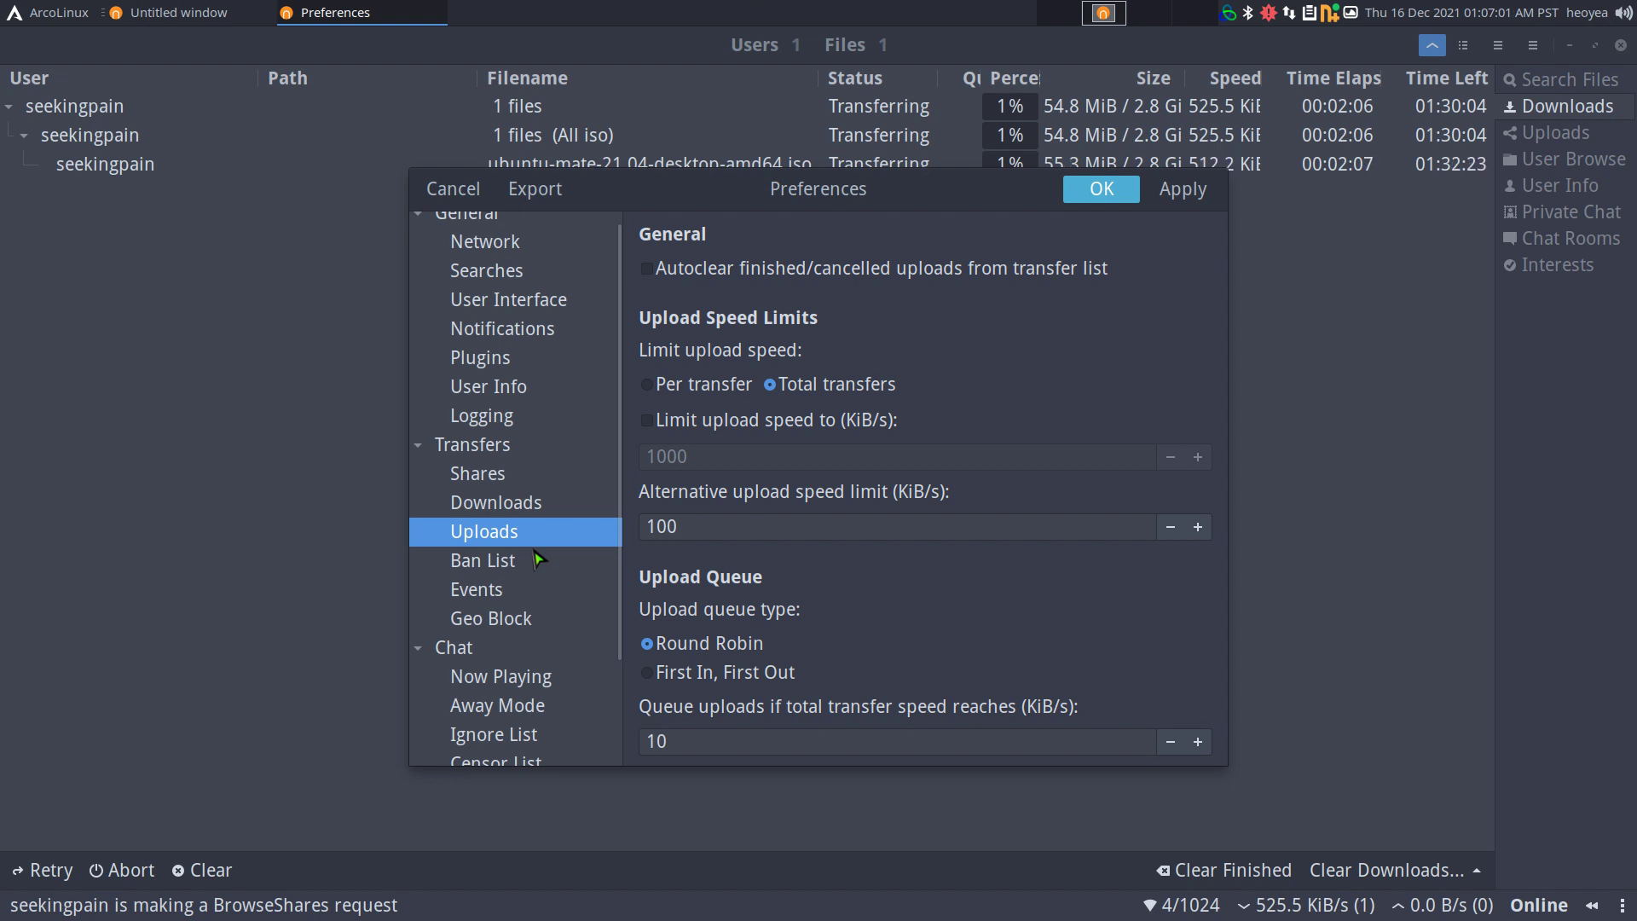
click(547, 510)
click(551, 486)
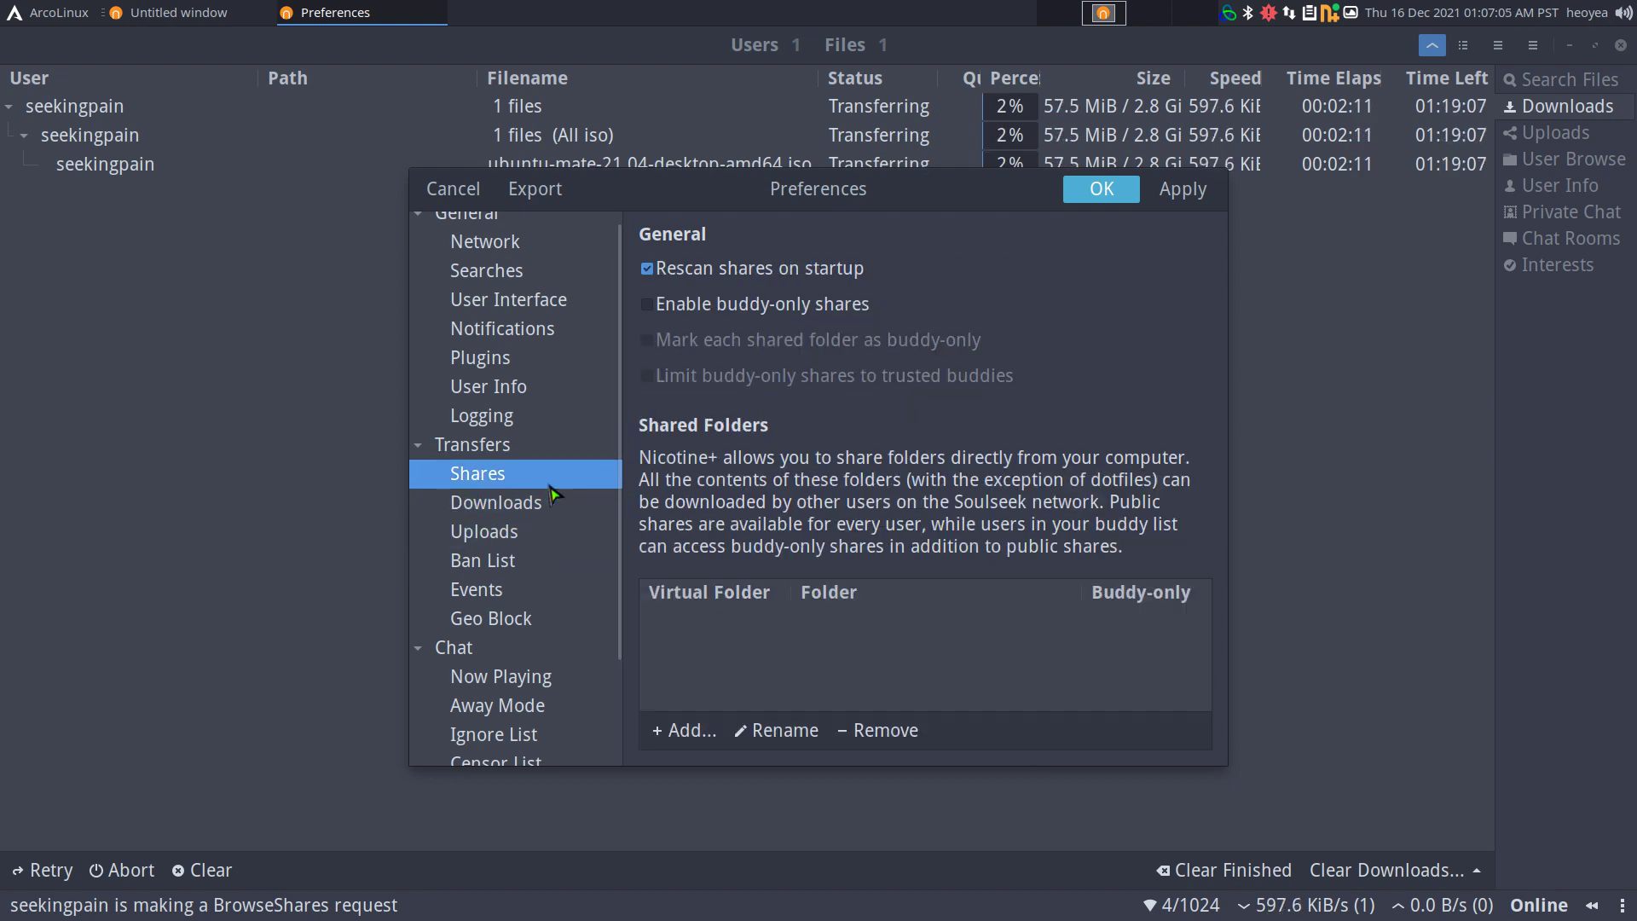
scroll(542, 503, up, 1)
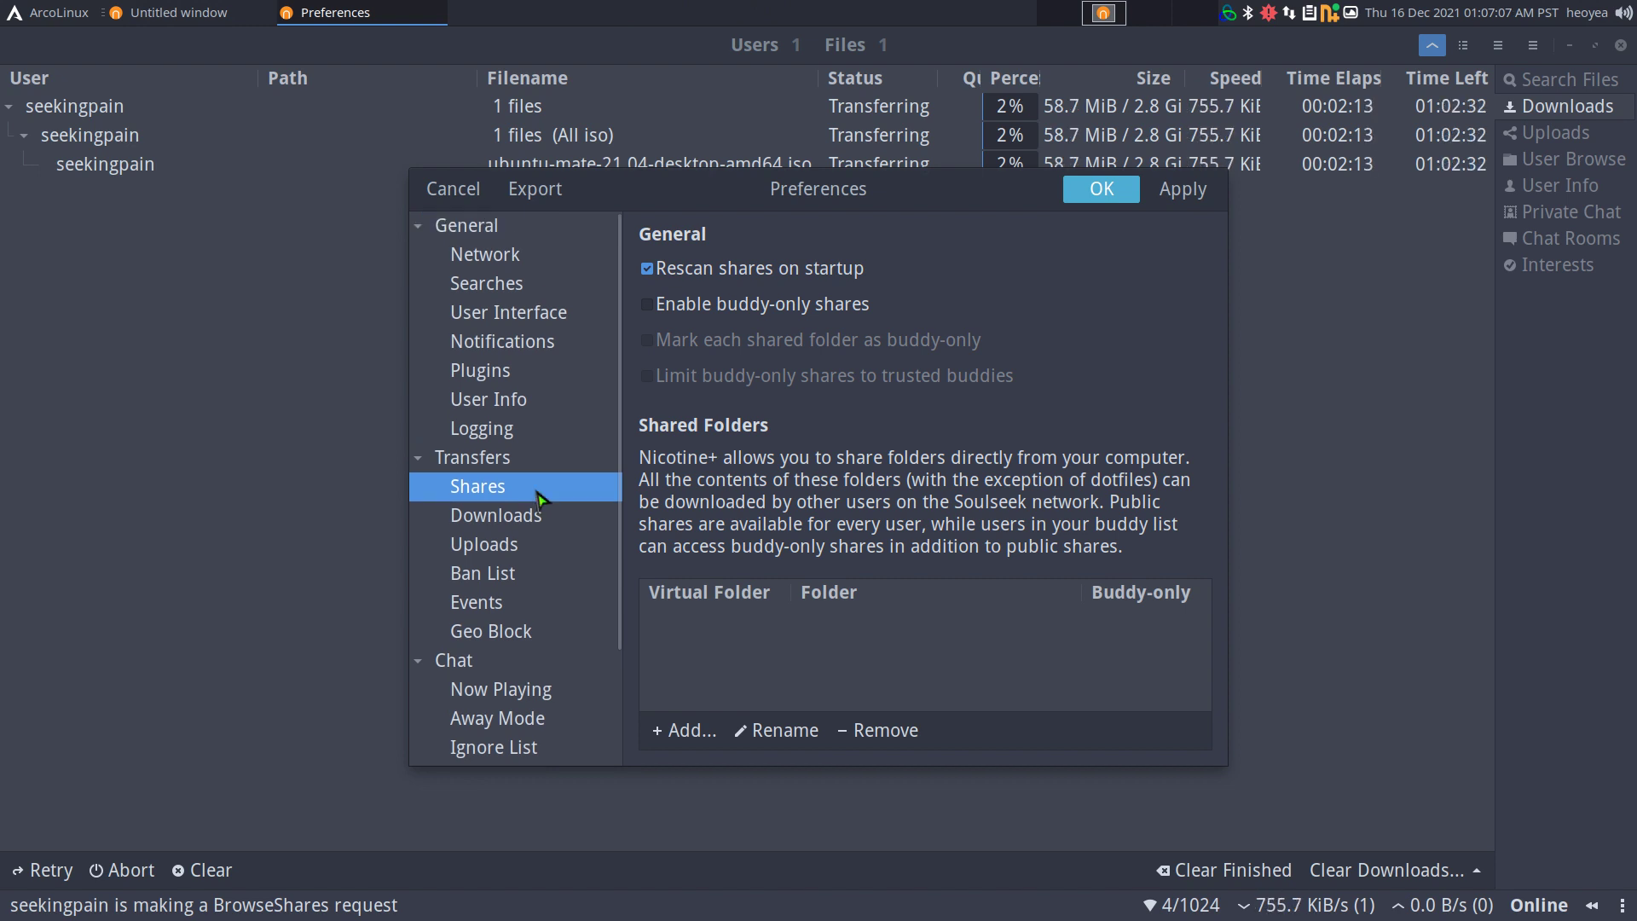
click(499, 372)
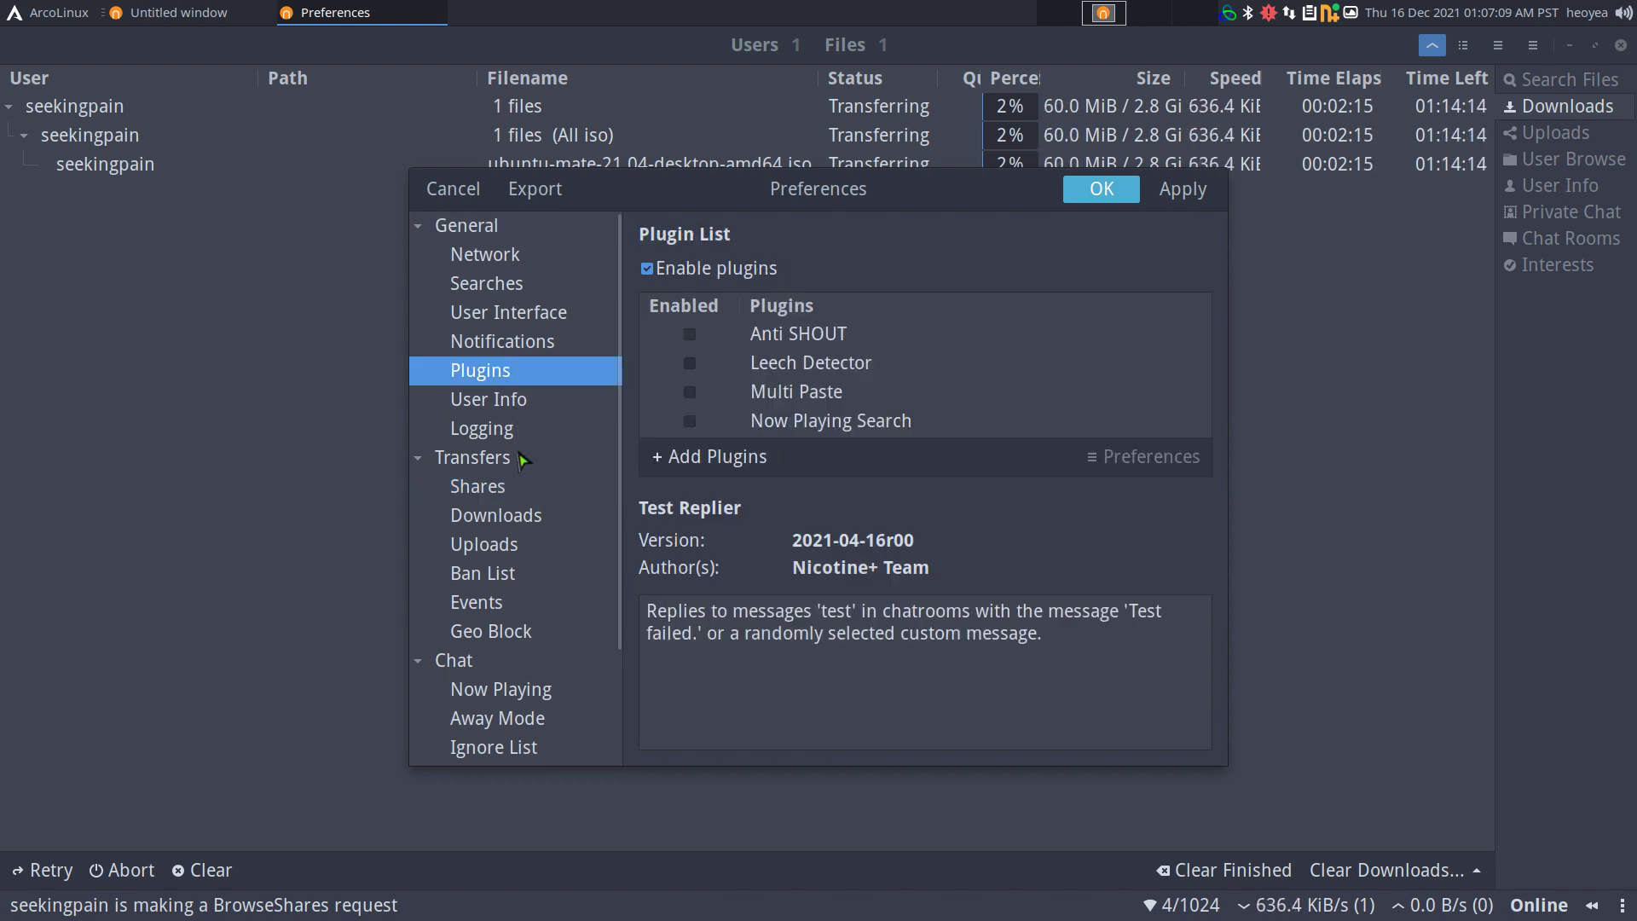
Select Leech Detector in the Plugin List to read its details, then view Notifications preferences
click(858, 376)
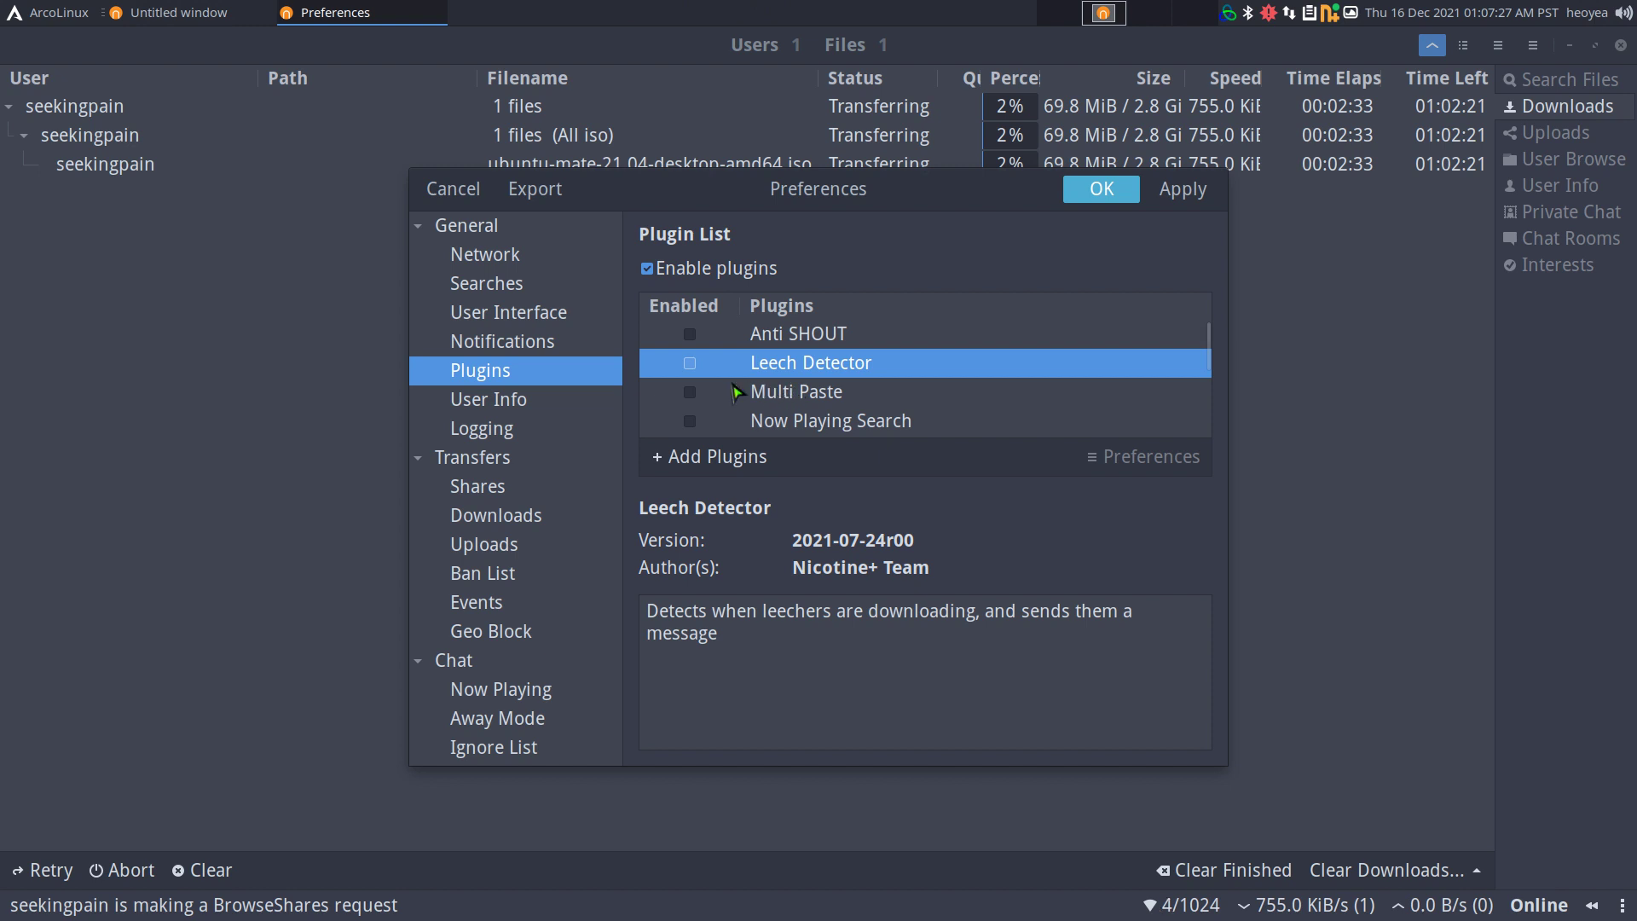
scroll(867, 388, down, 1)
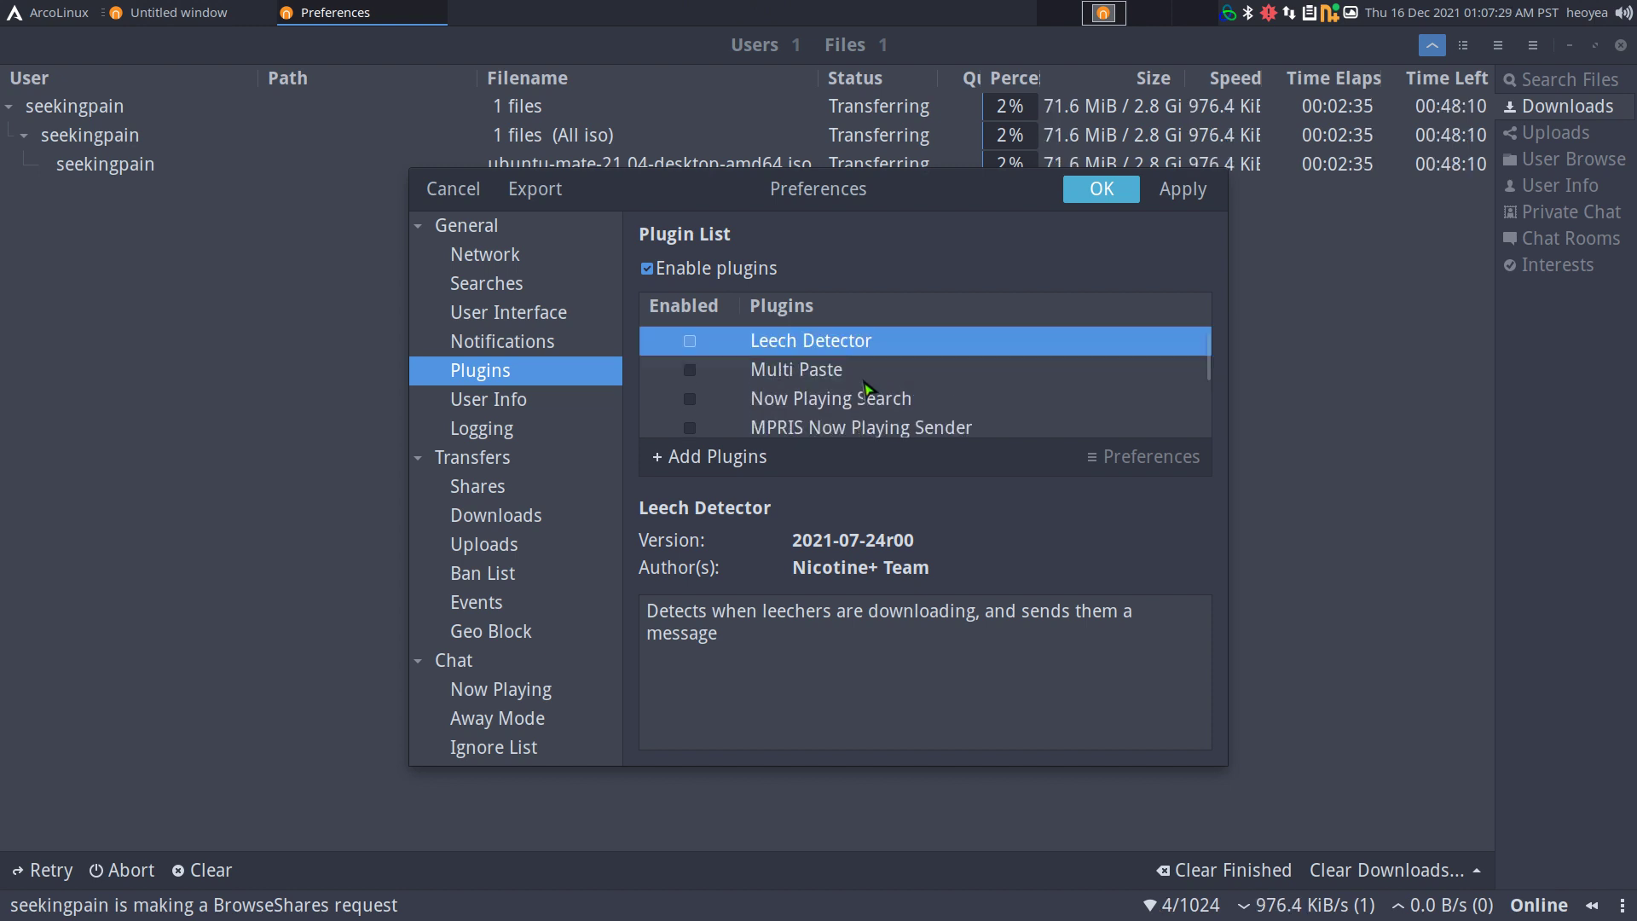
scroll(852, 390, up, 1)
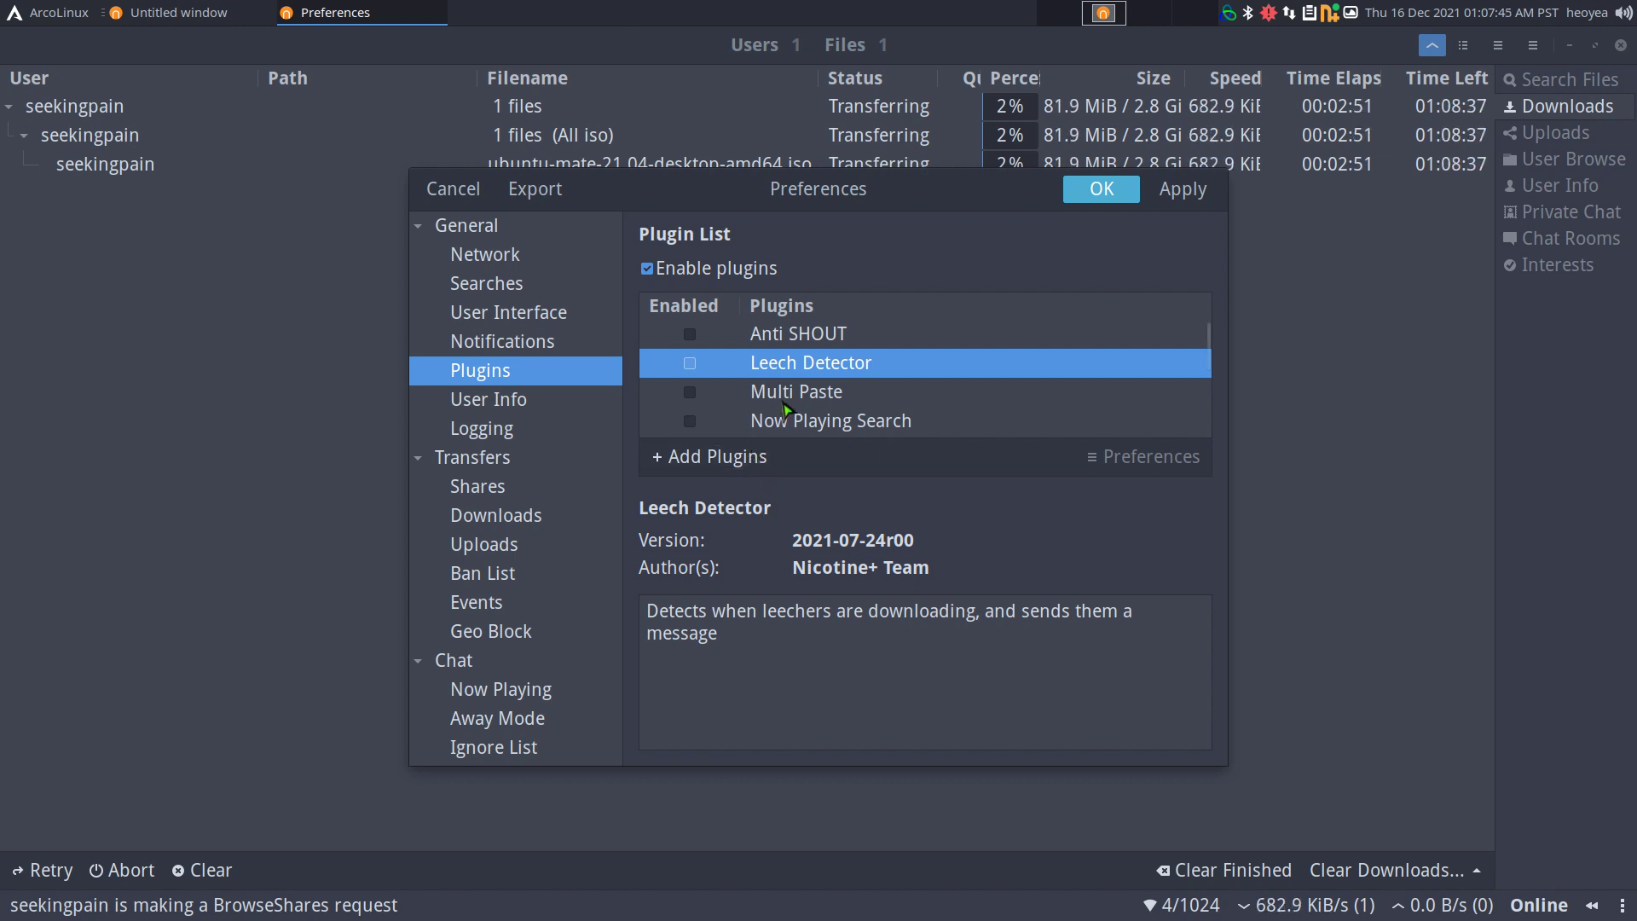
scroll(802, 397, down, 3)
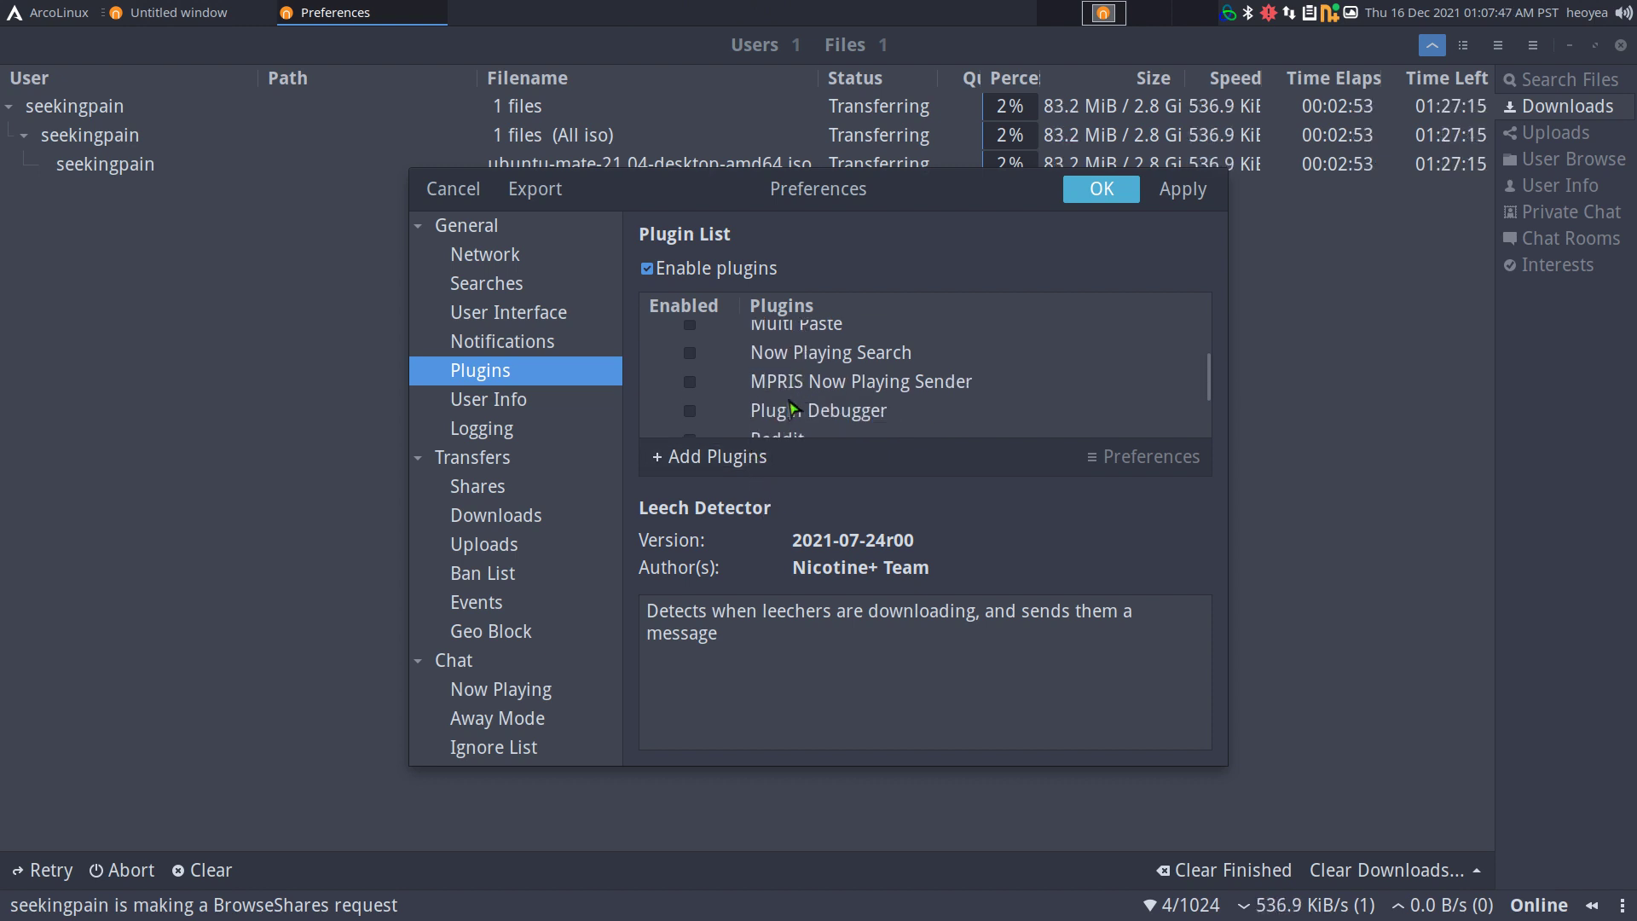
click(530, 346)
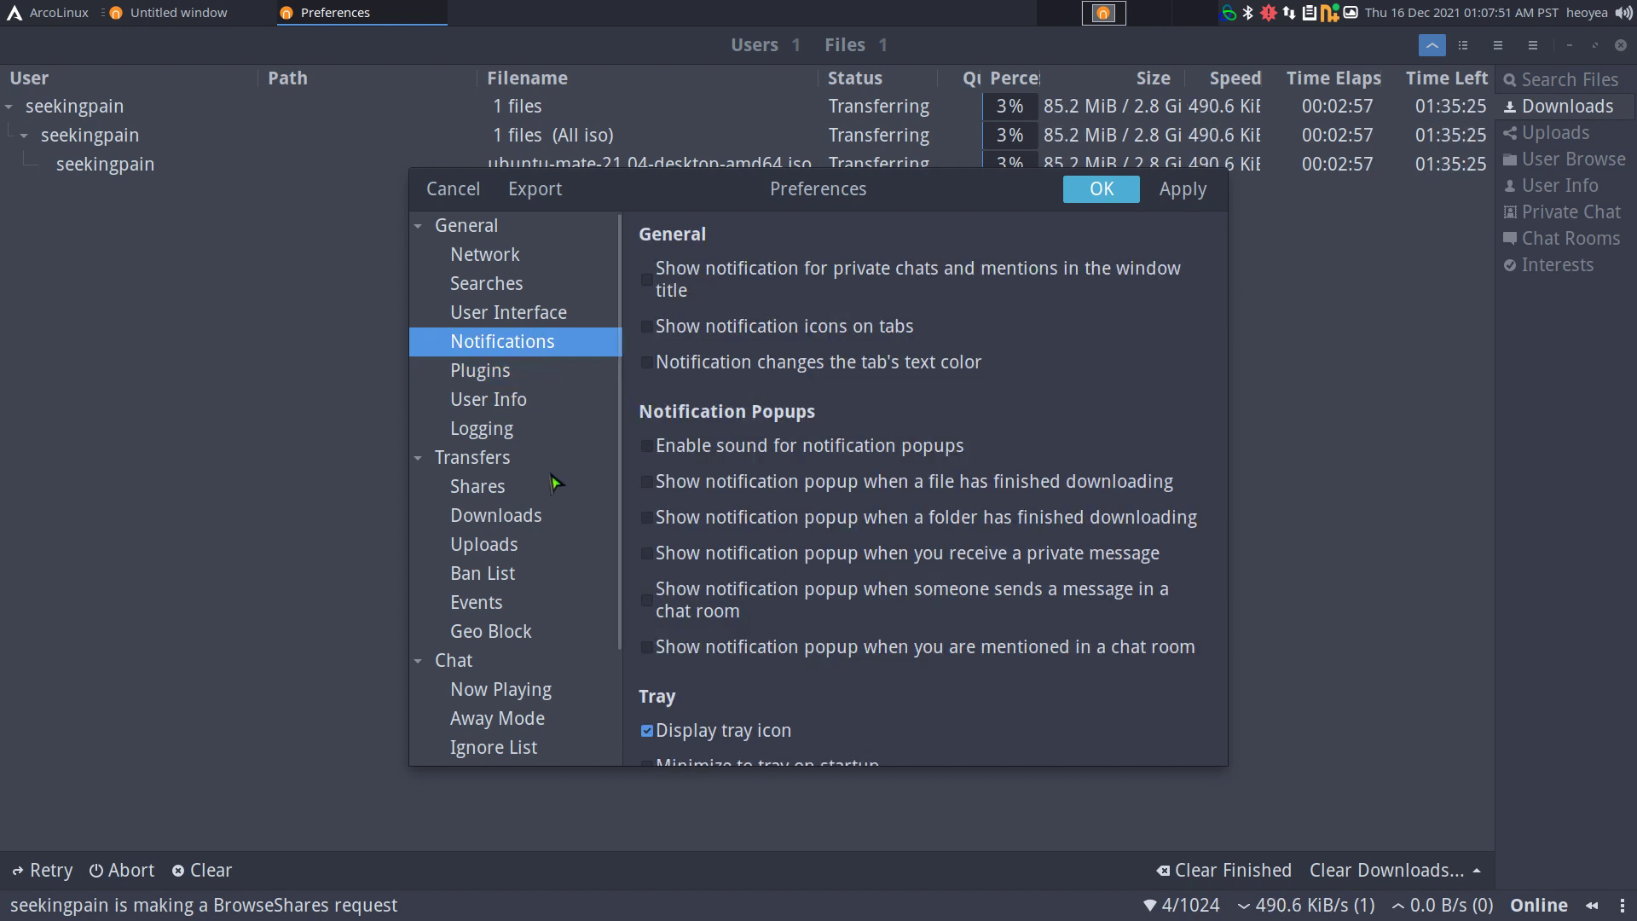
Review Notifications and Searches, toggle default result filters off and on, then save and return to results
scroll(784, 479, down, 1)
scroll(780, 479, up, 1)
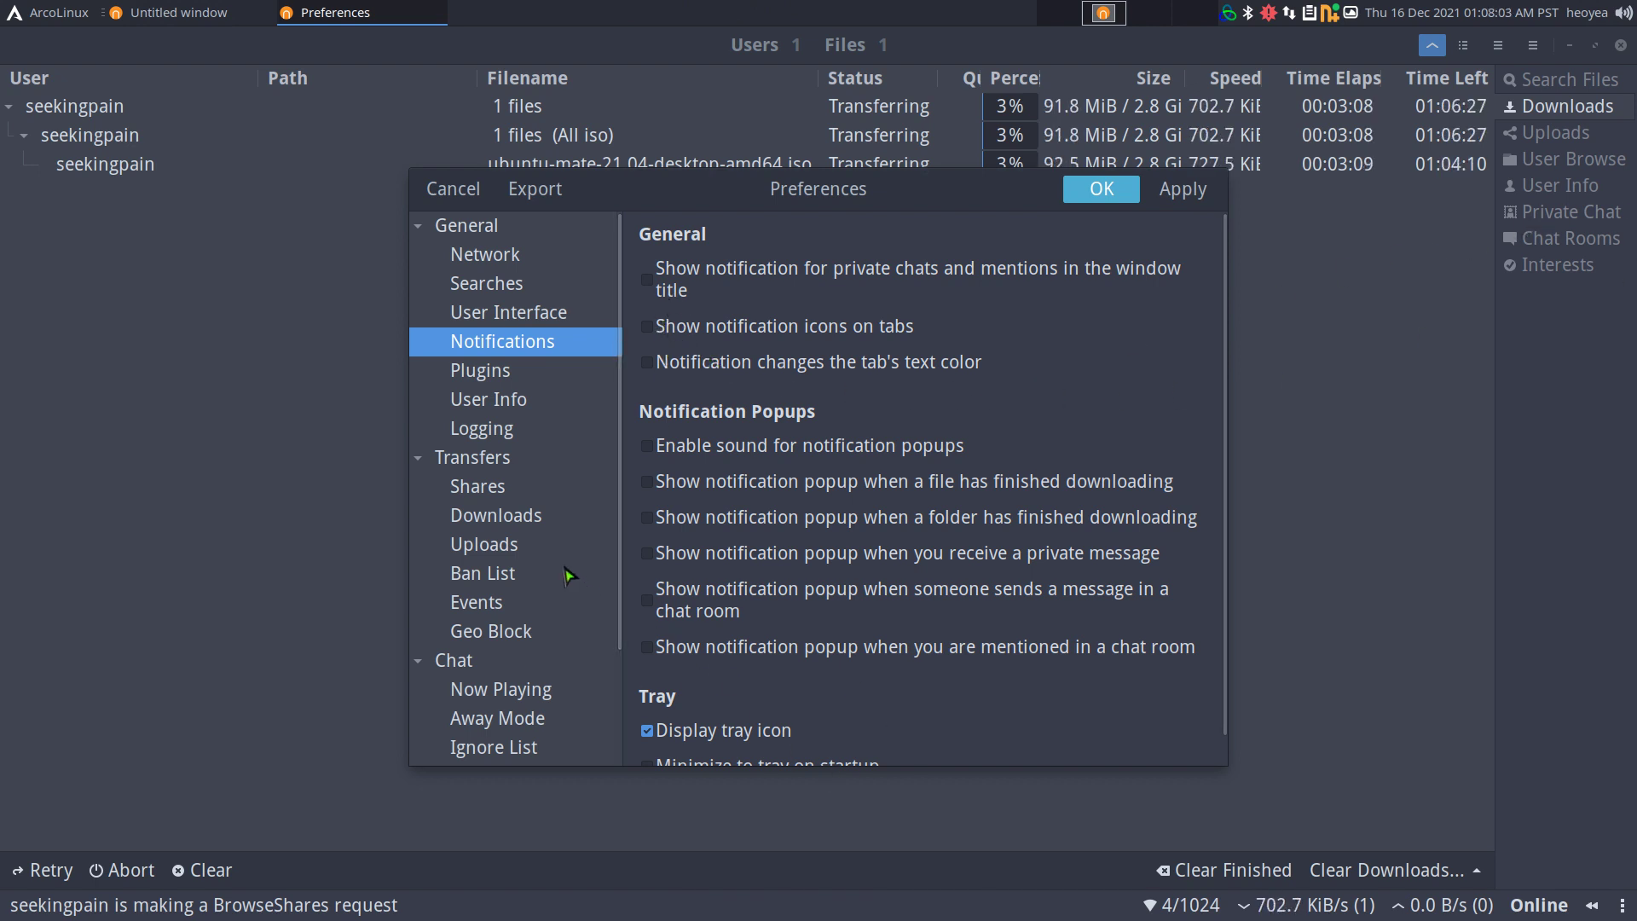
click(528, 287)
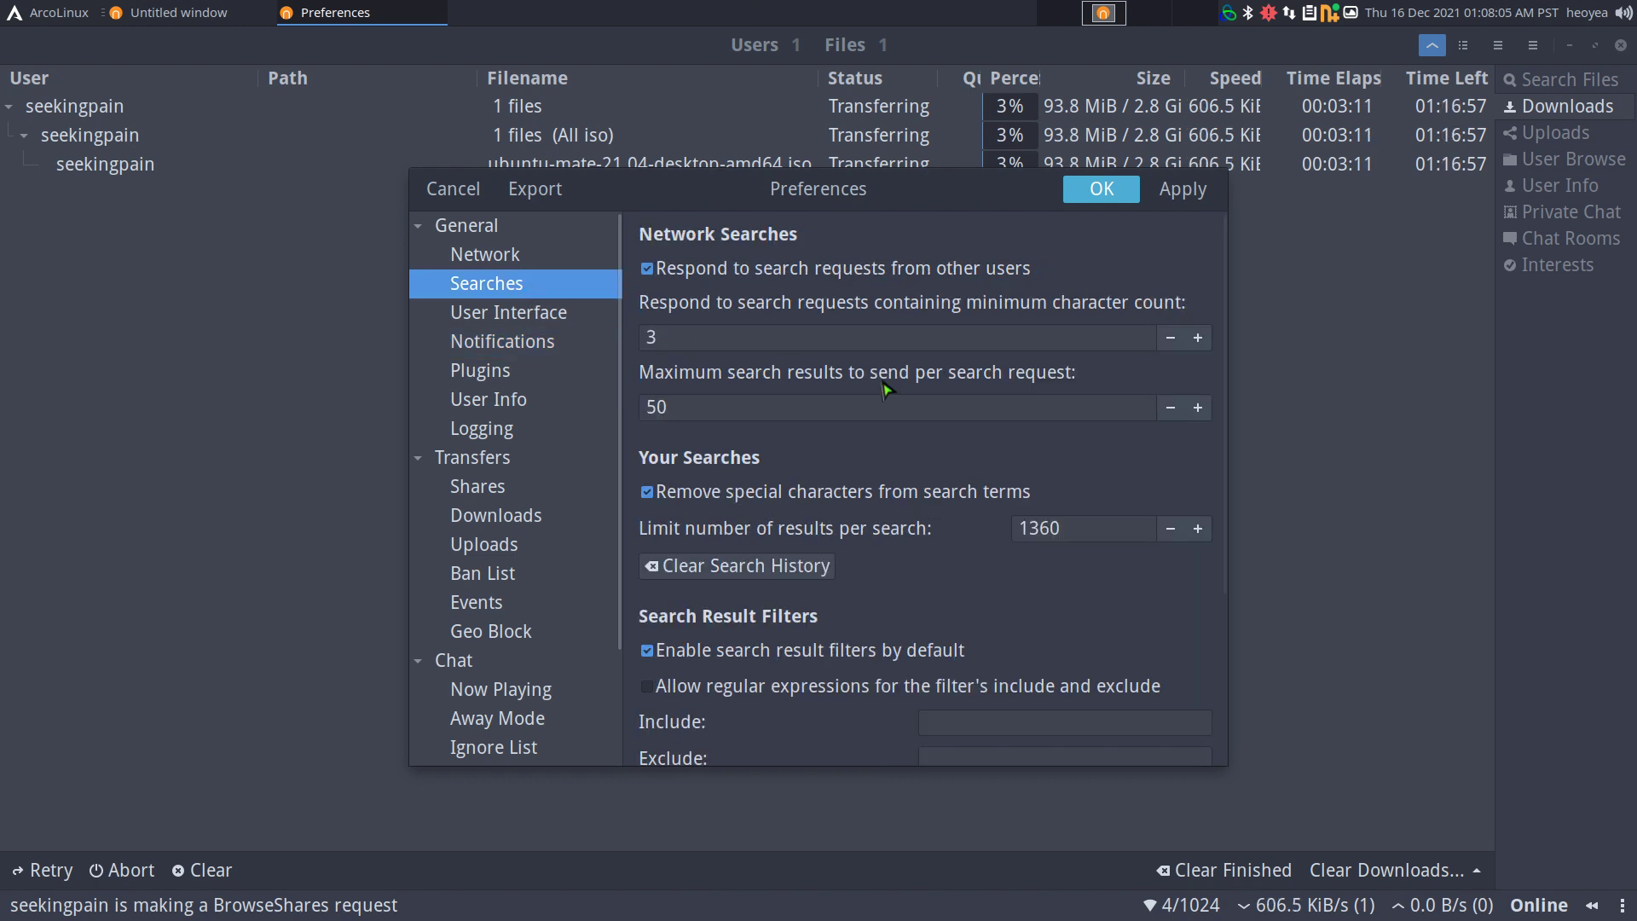
scroll(989, 418, down, 5)
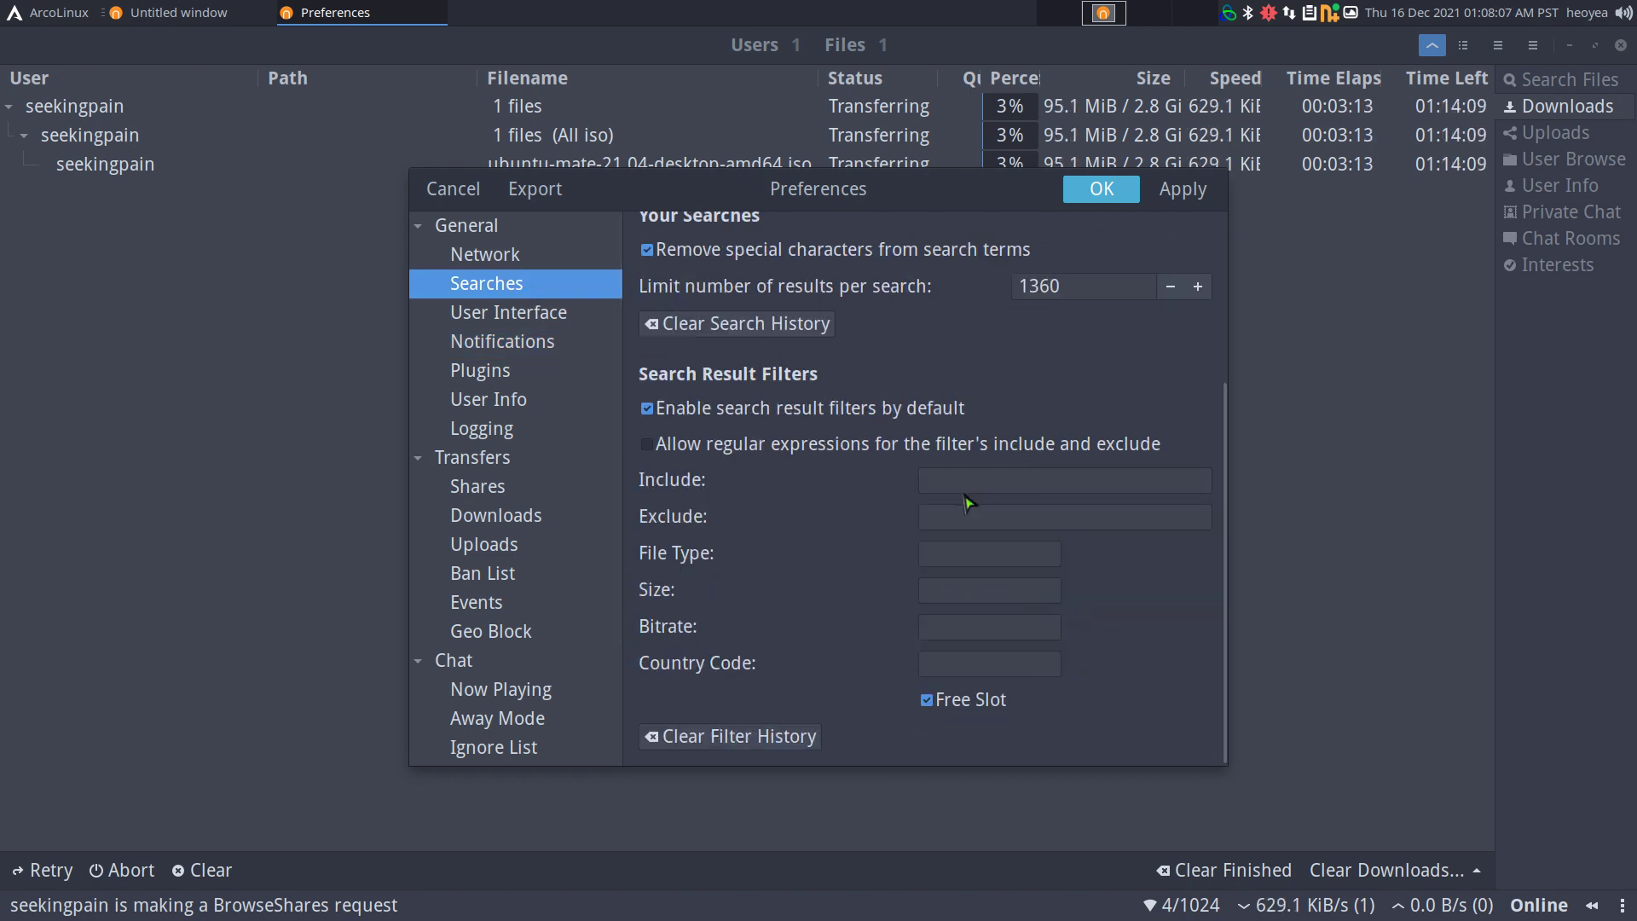
double_click(659, 412)
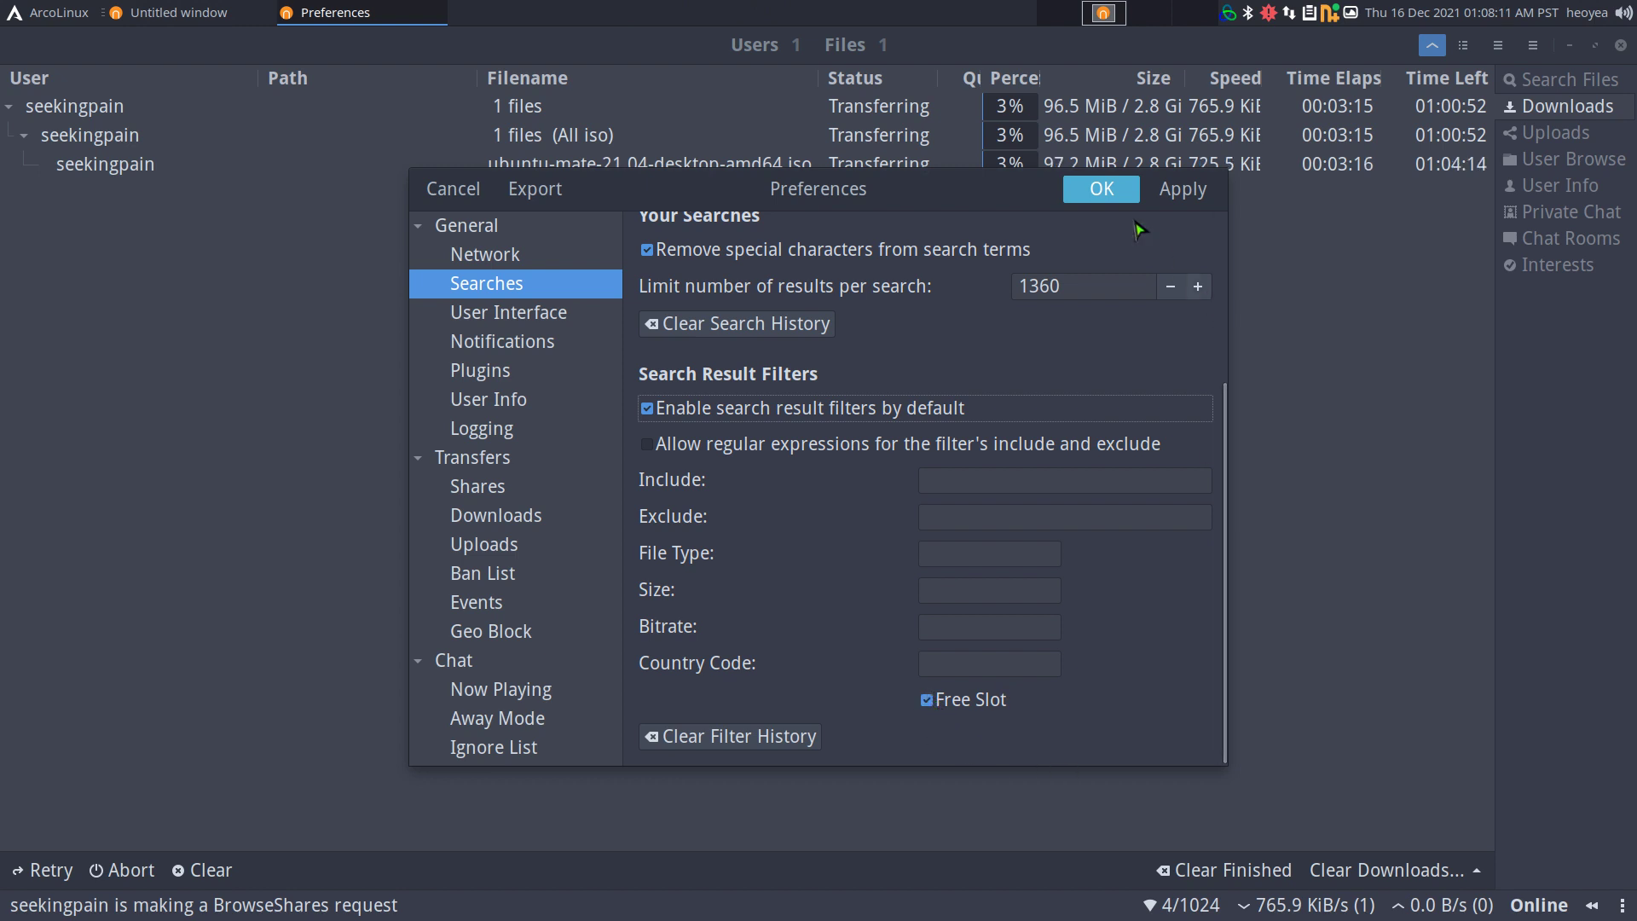
click(1102, 189)
click(1534, 82)
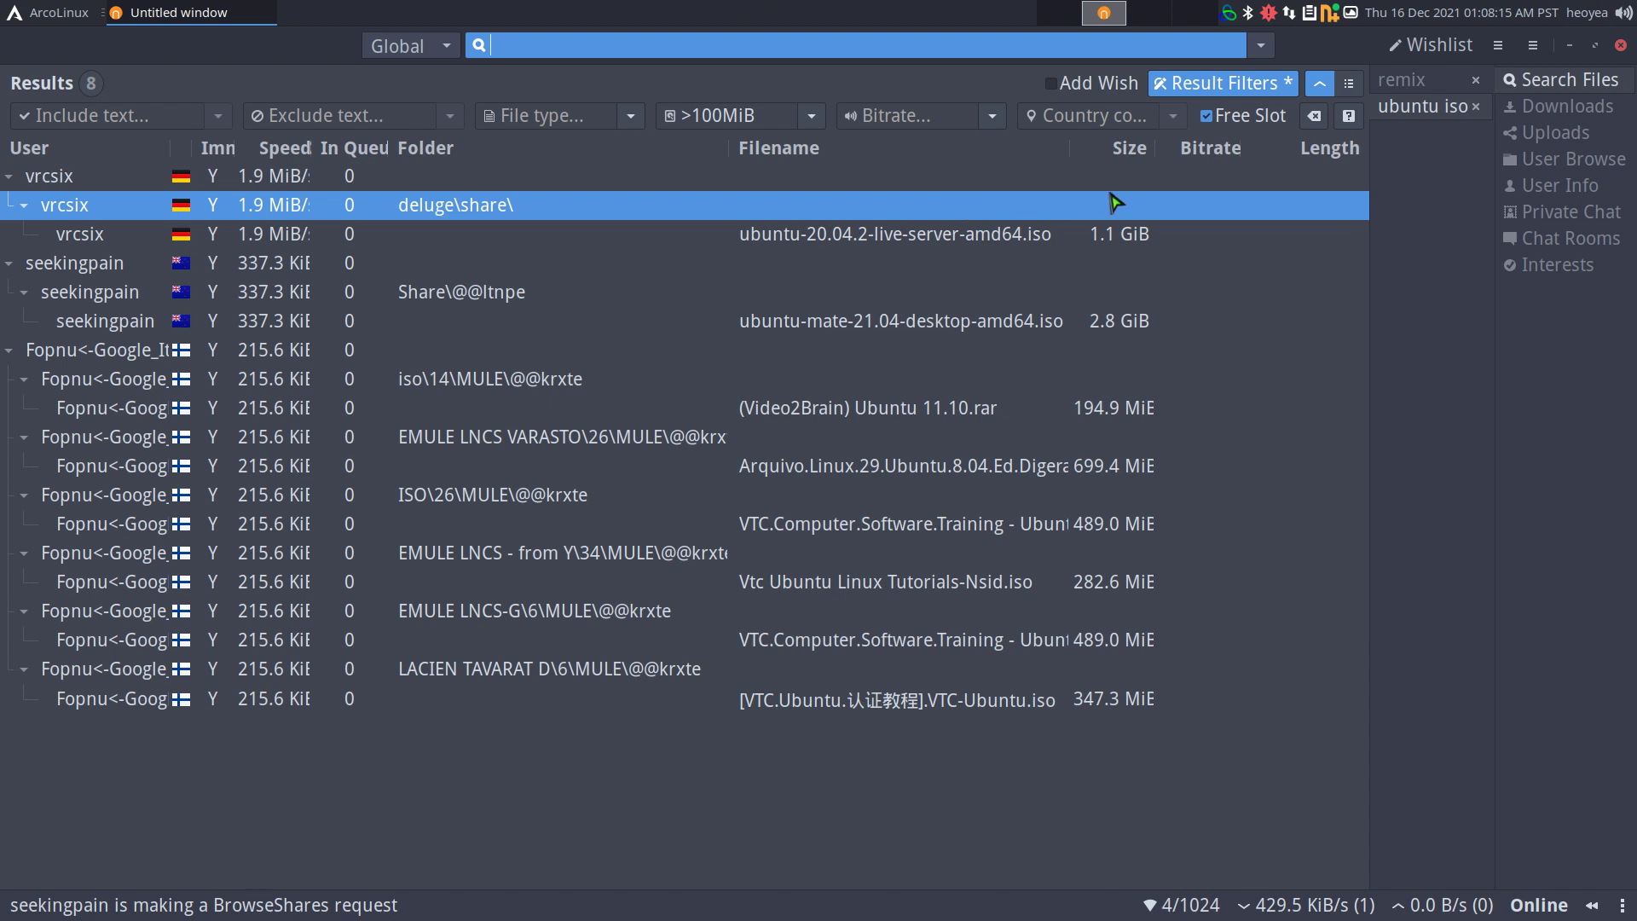
Turn off the Free Slot filter, widen the In Queue column, then re-enable Free Slot for 8 results
click(1207, 117)
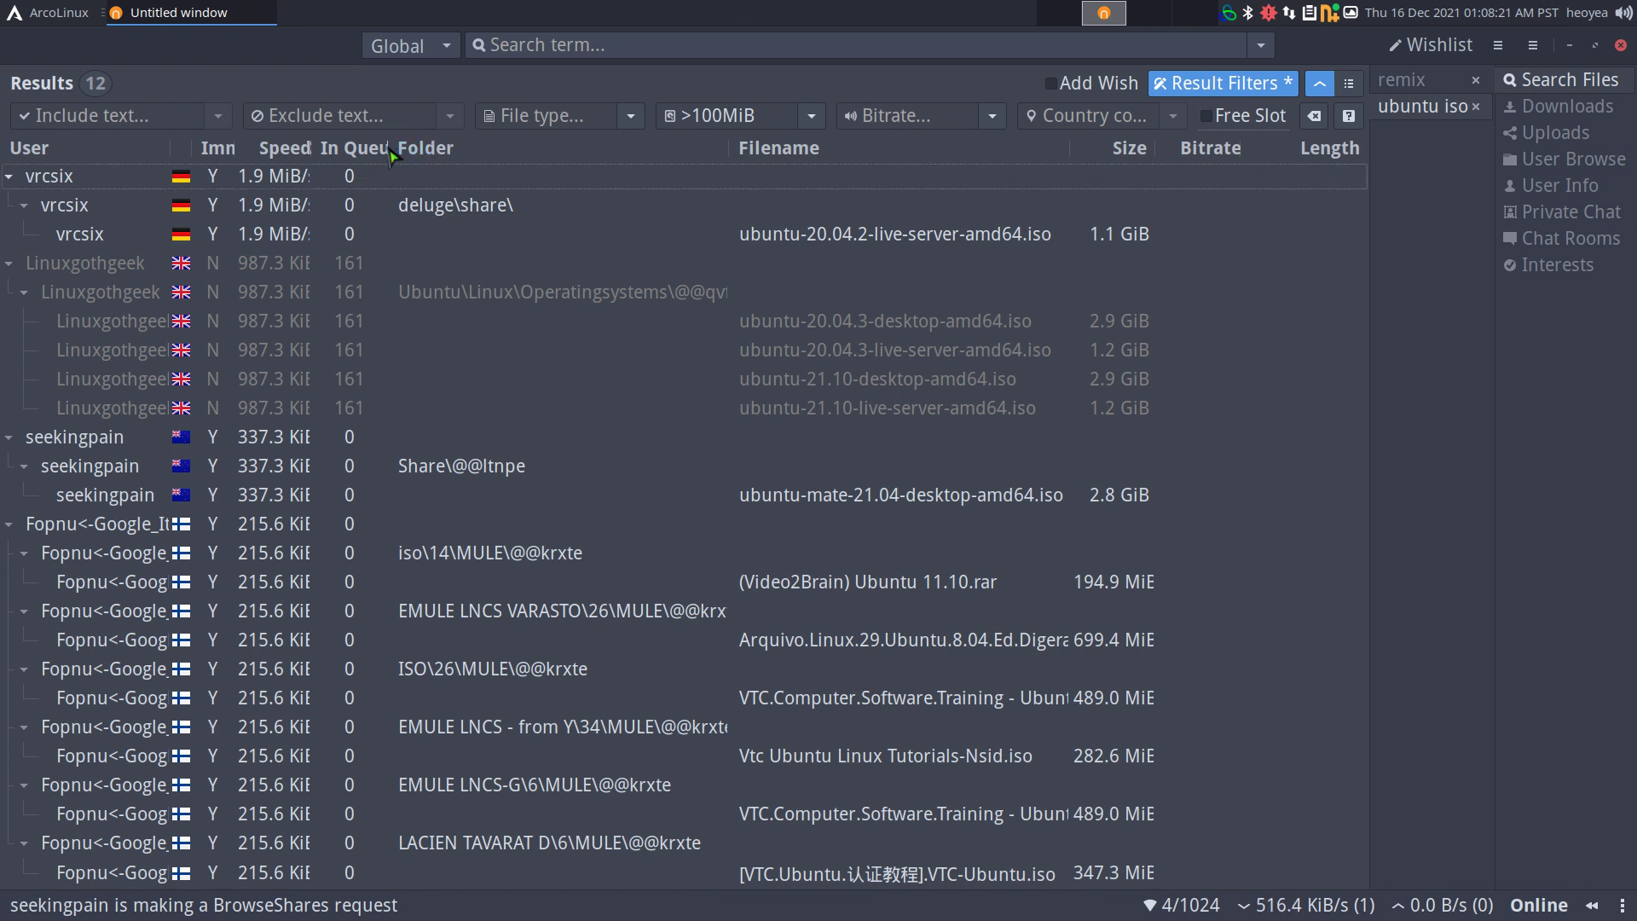
drag(394, 148, 436, 147)
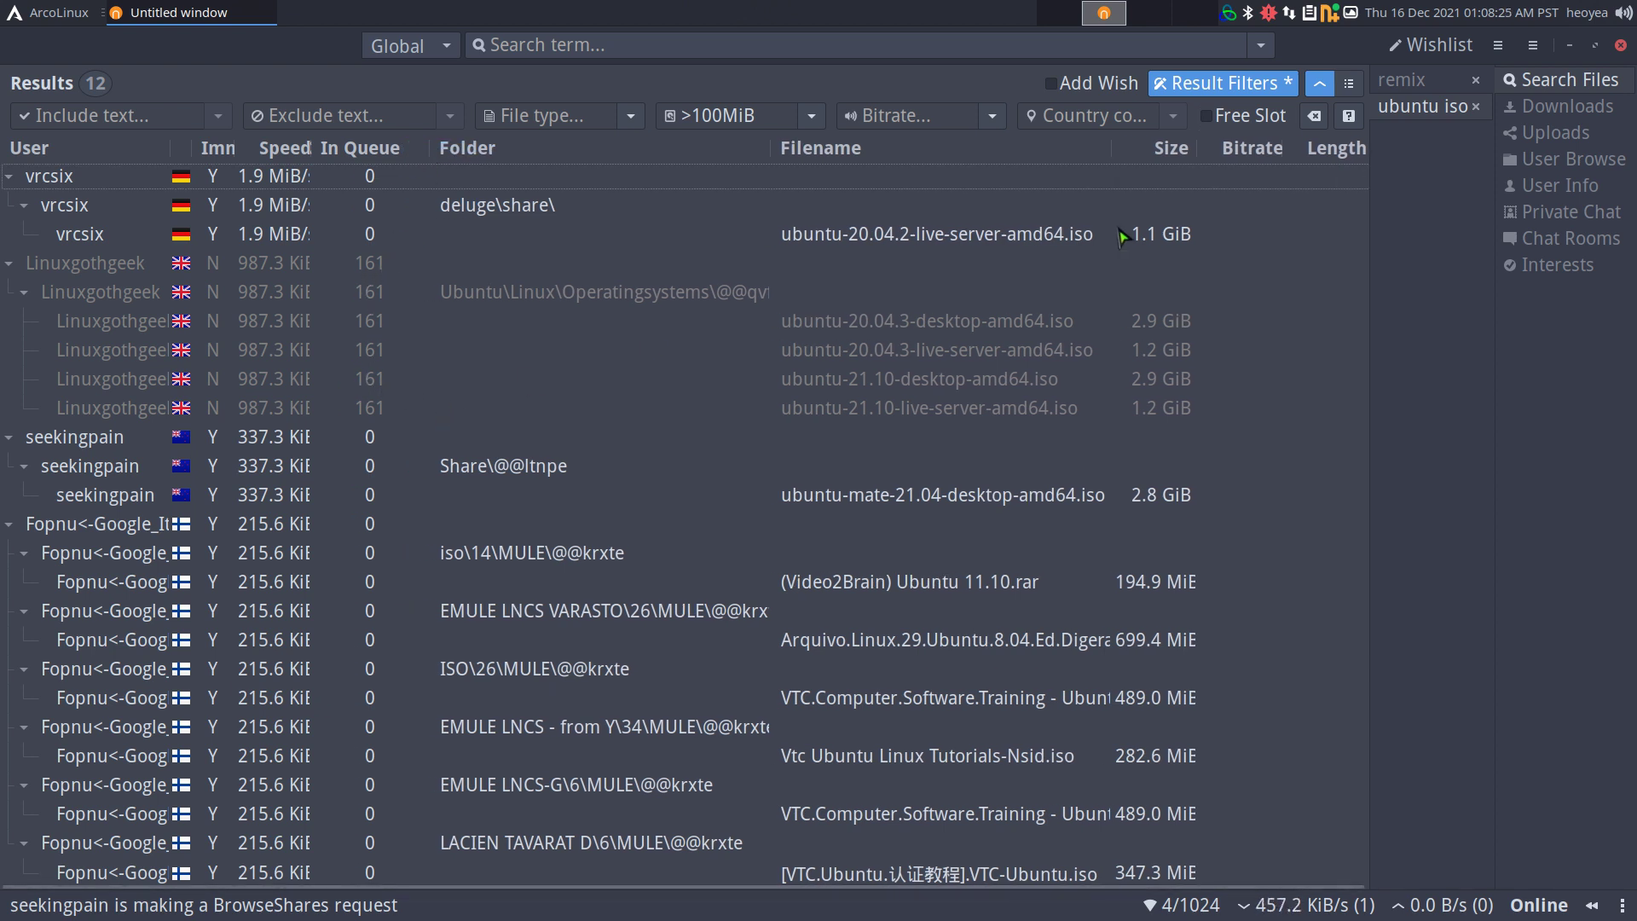
click(1207, 117)
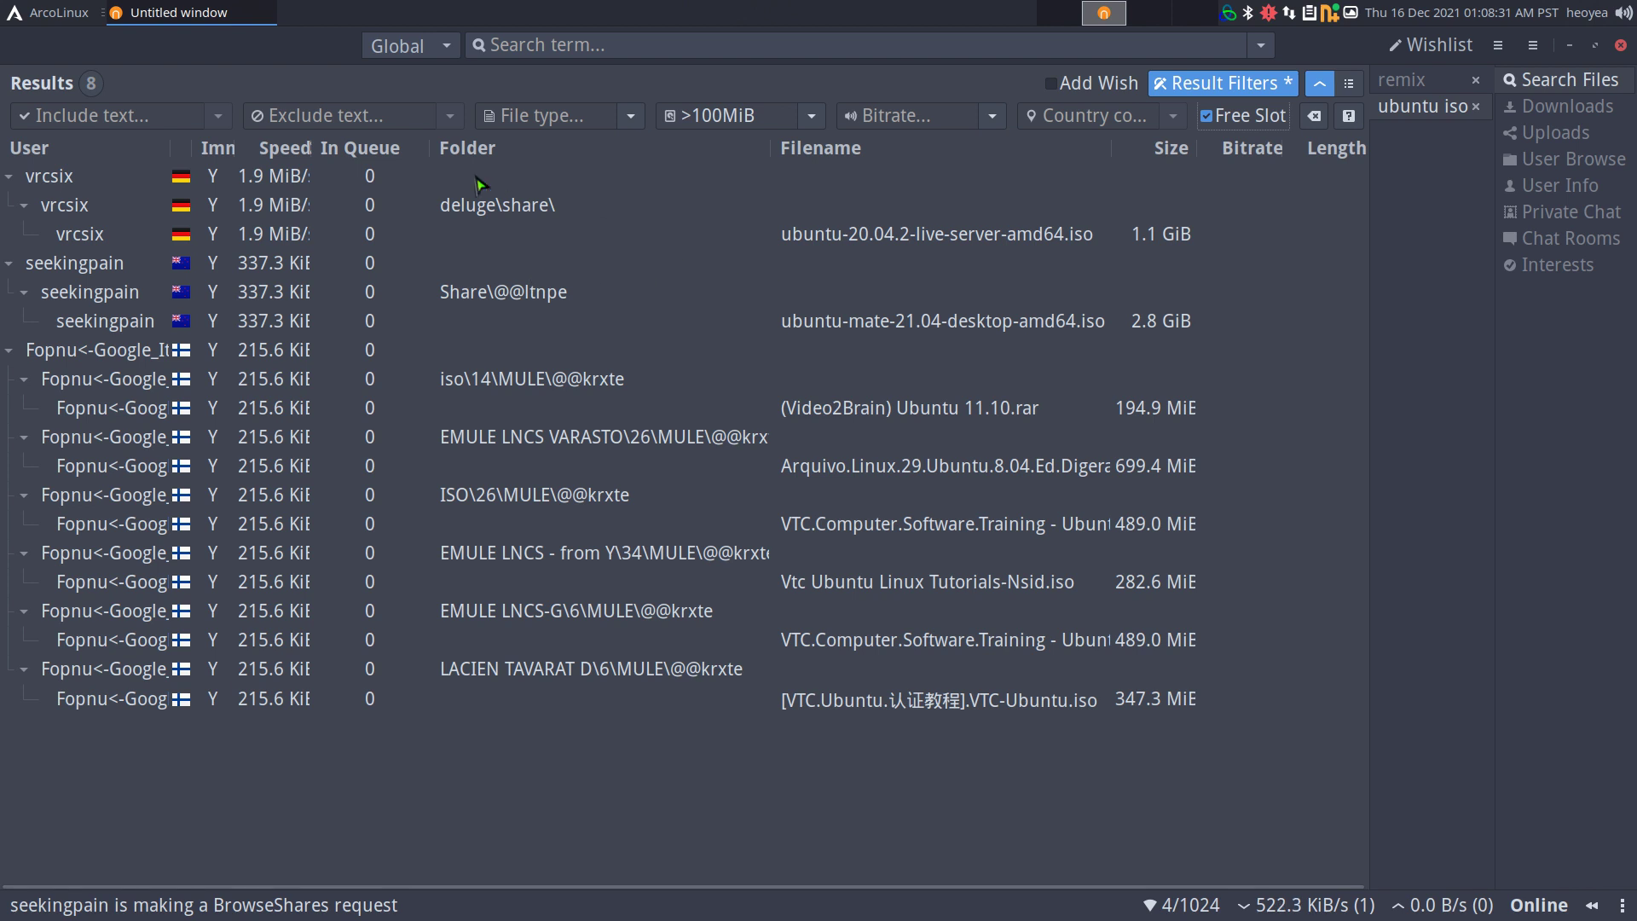